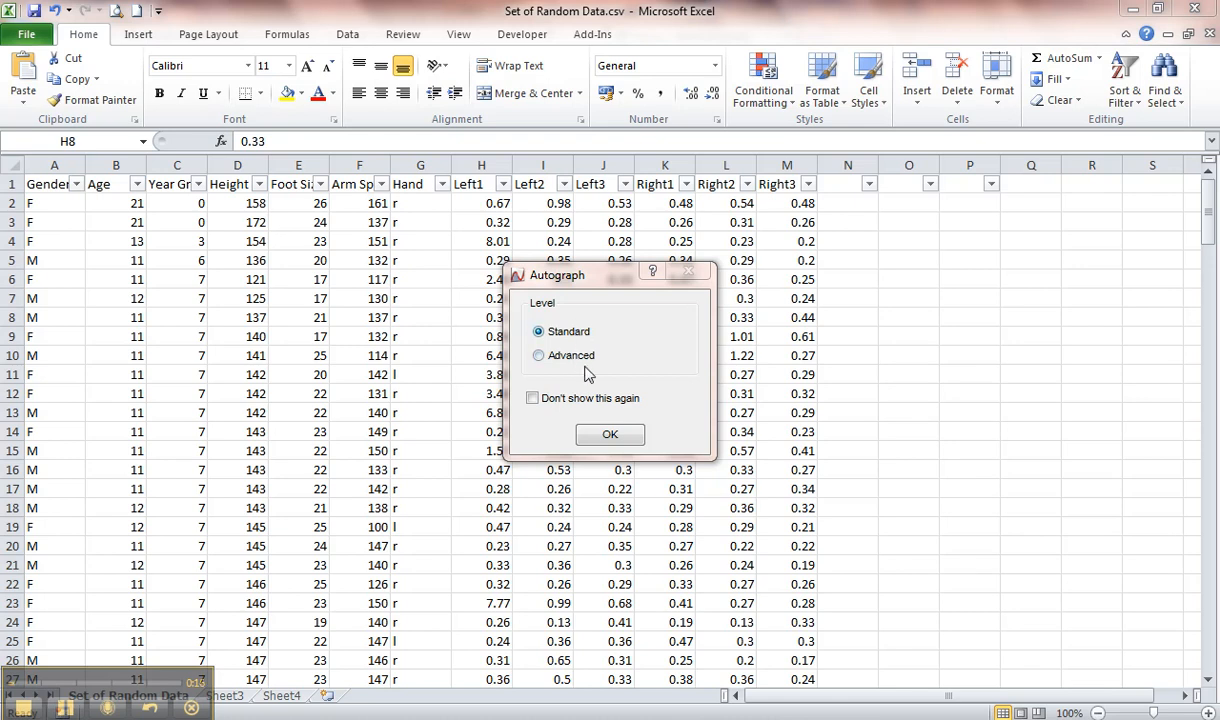
Step: Start Autograph at the Standard level and look through the random data rows in the Excel workbook
{"action": "left_click", "coordinate": [597, 432]}
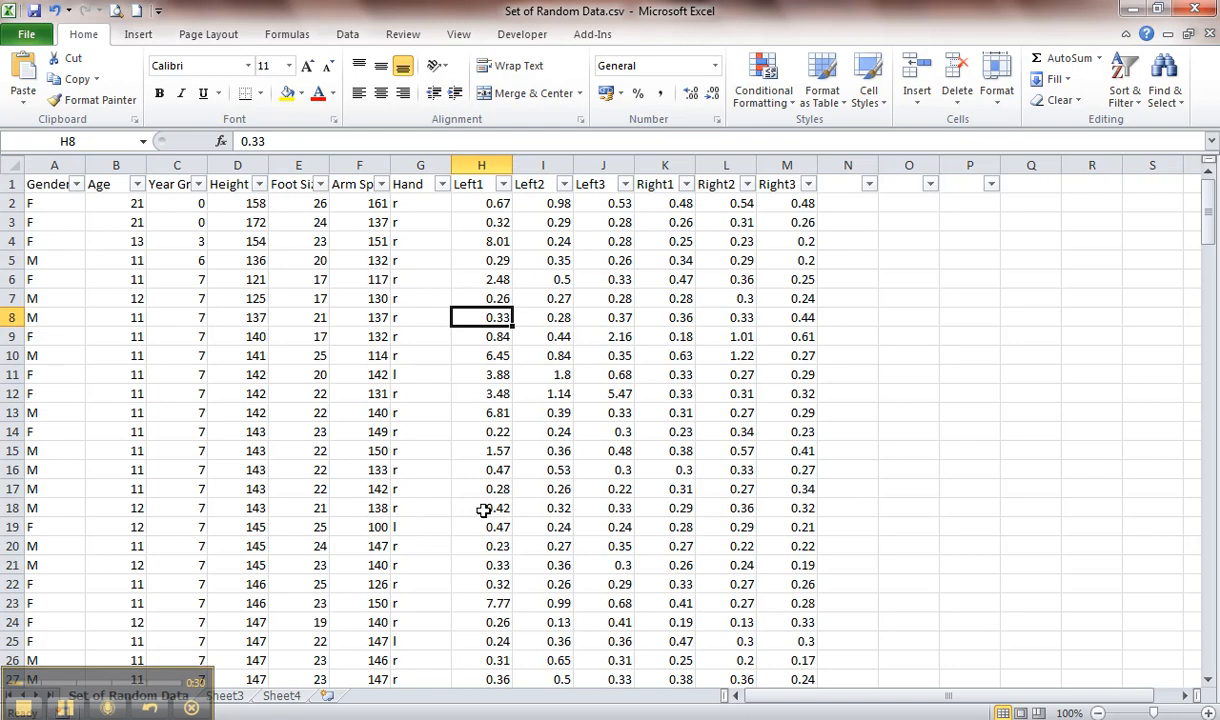
{"action": "scroll", "coordinate": [483, 510], "scroll_direction": "down", "scroll_amount": 18}
{"action": "scroll", "coordinate": [485, 514], "scroll_direction": "up", "scroll_amount": 18}
Step: Copy the Left1 and Right1 columns and paste them as values into a new worksheet, starting at A1
{"action": "left_click", "coordinate": [491, 164]}
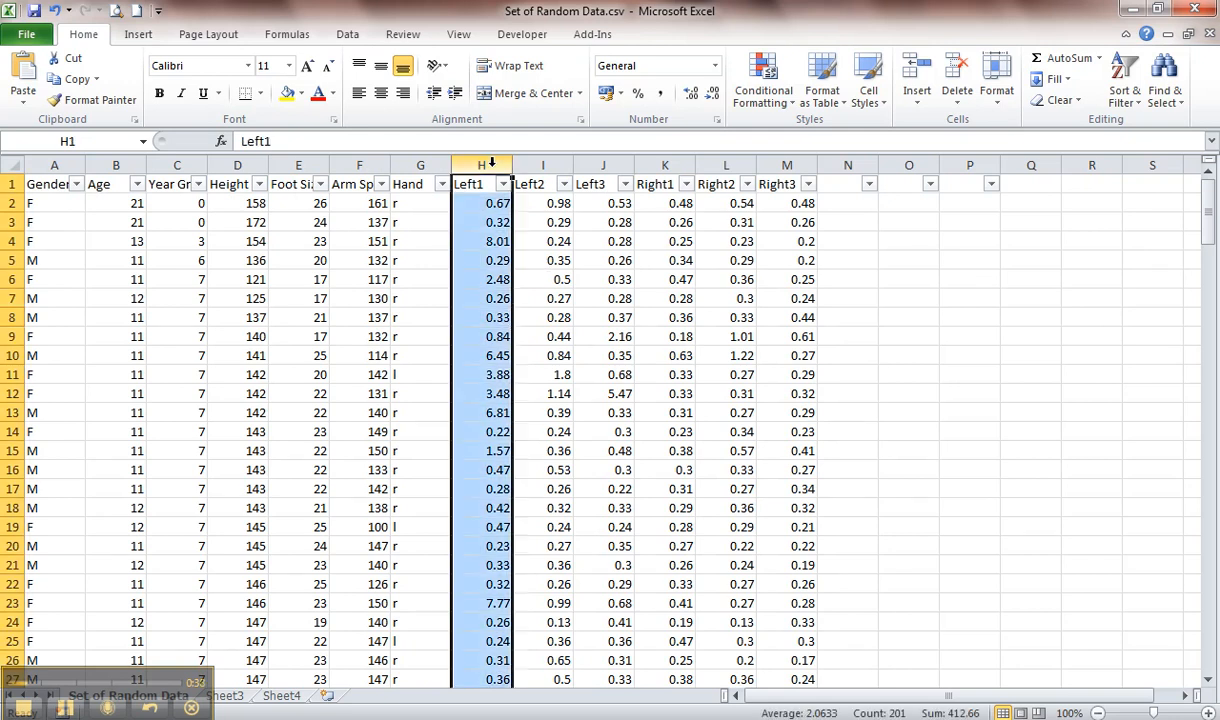
{"action": "left_click", "coordinate": [666, 164], "text": "ctrl"}
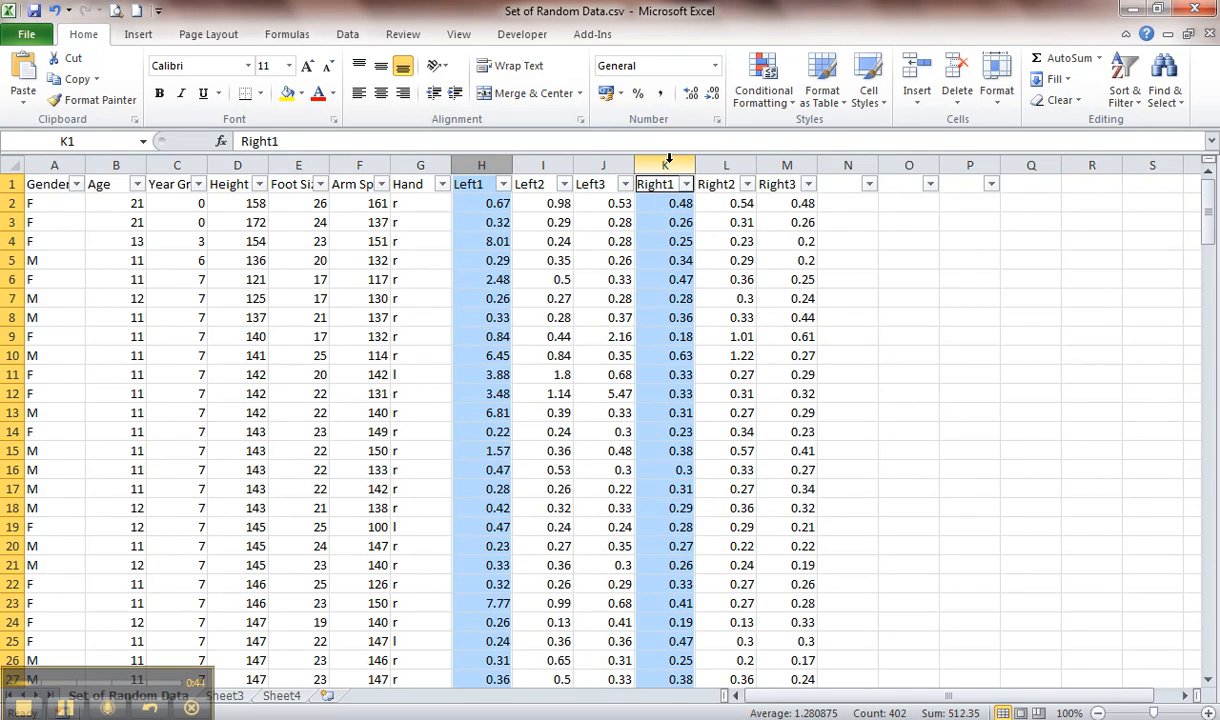
{"action": "key", "text": "ctrl+c"}
{"action": "left_click", "coordinate": [274, 697]}
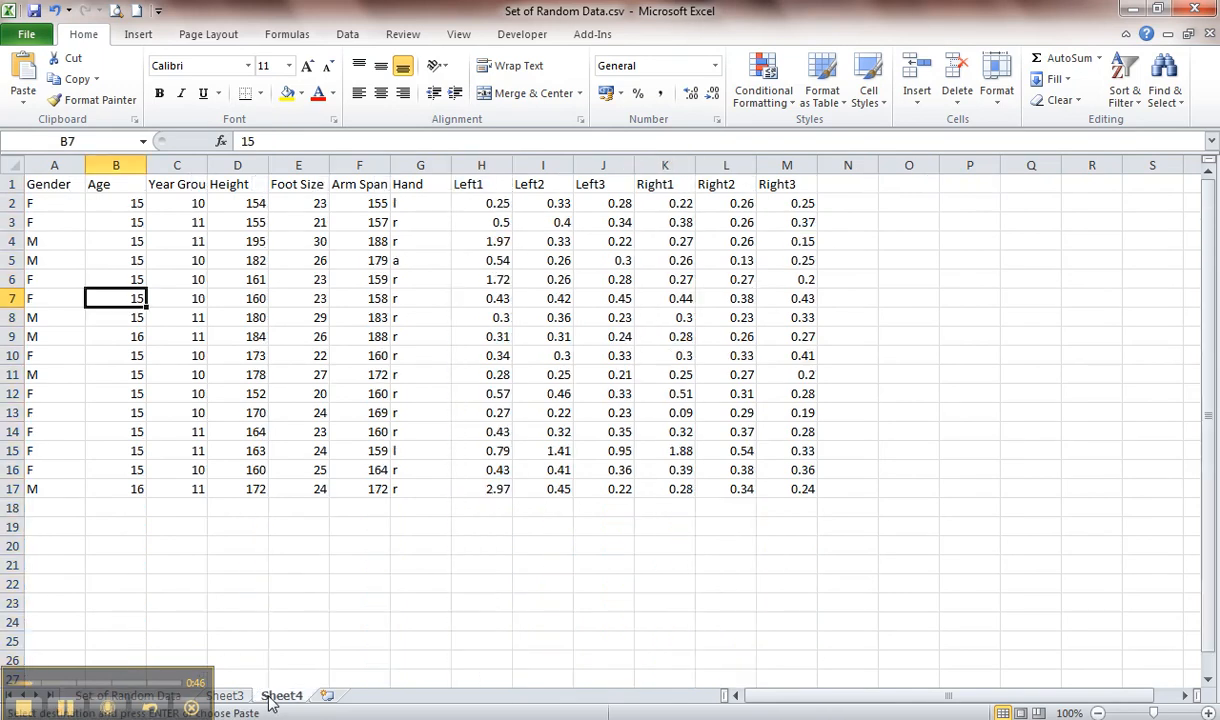
{"action": "left_click", "coordinate": [324, 696]}
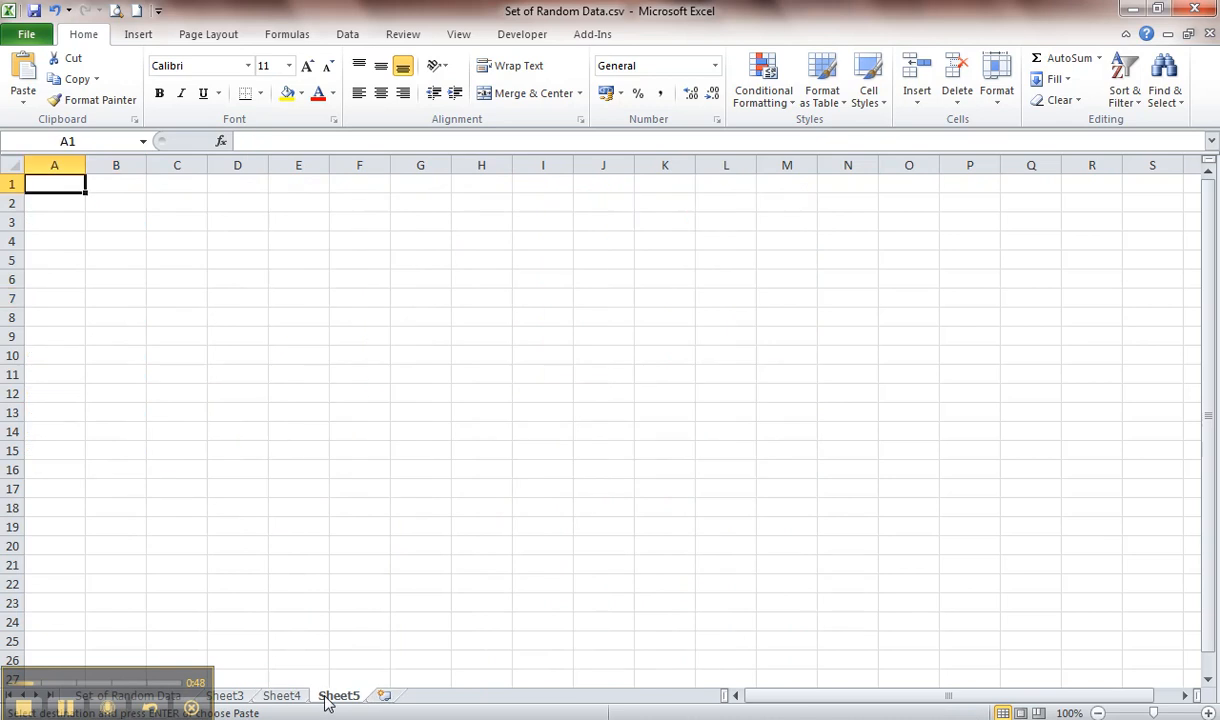
{"action": "right_click", "coordinate": [68, 186]}
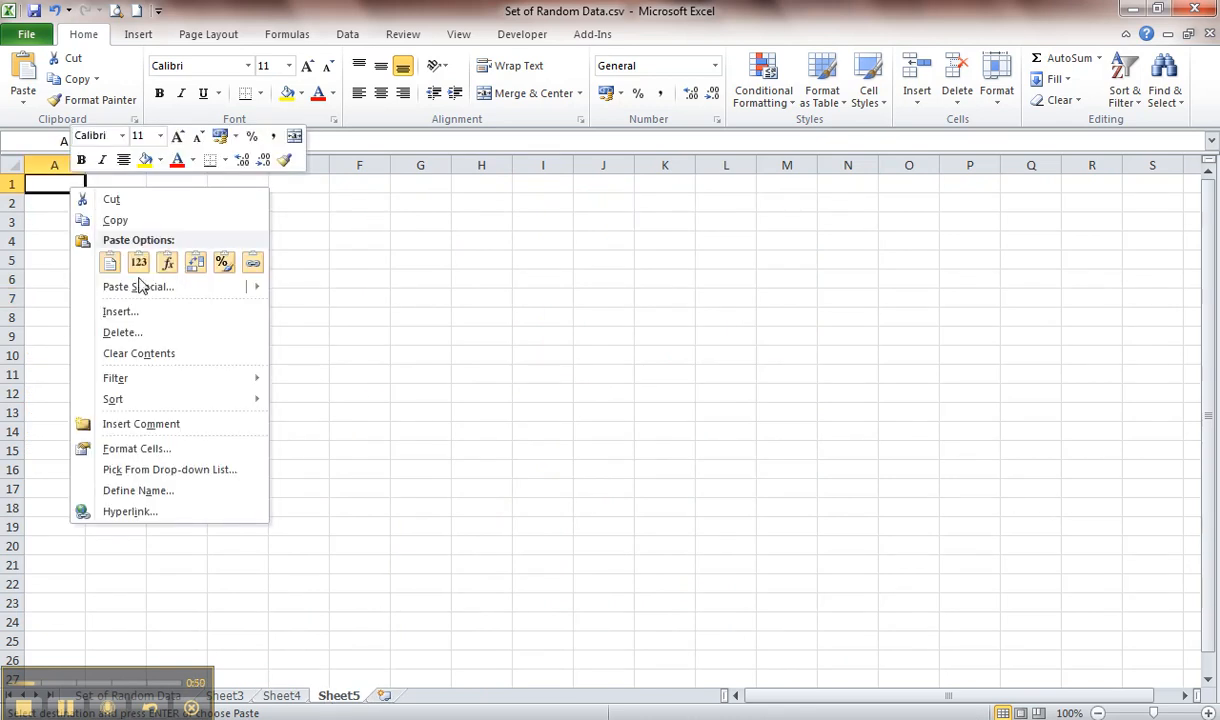
{"action": "left_click", "coordinate": [140, 263]}
{"action": "left_click", "coordinate": [249, 274]}
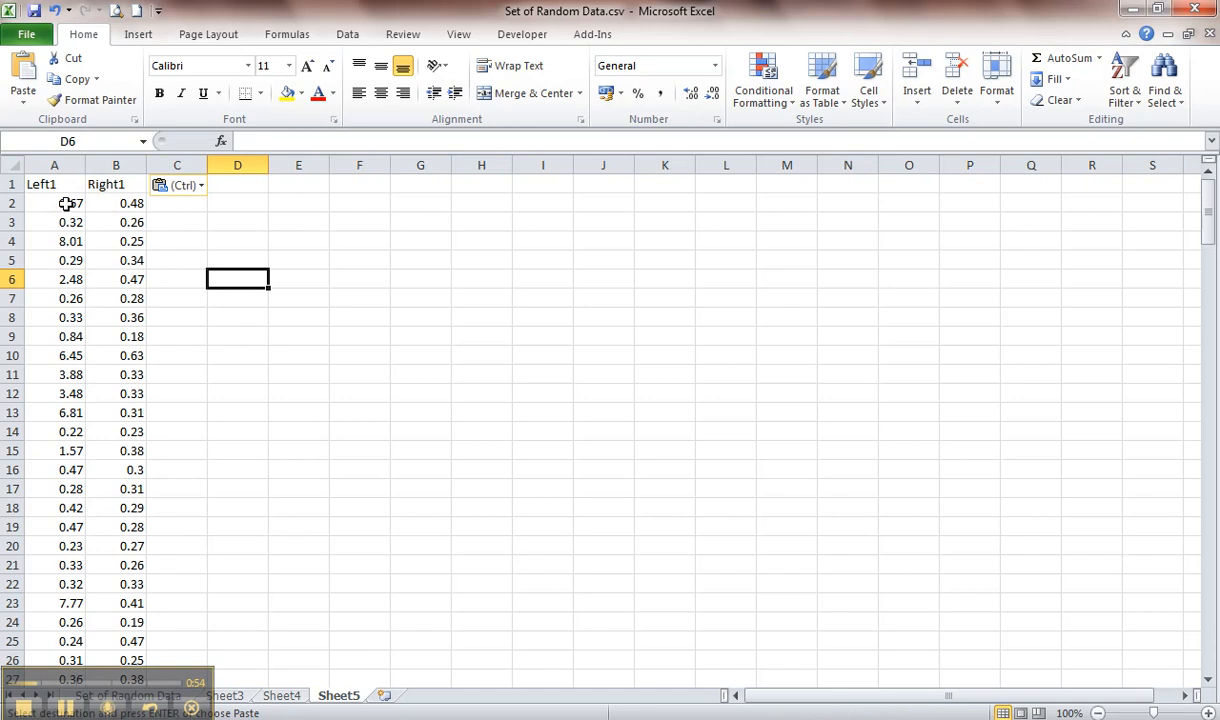
Step: Sort the pasted data by Left1 values from smallest to largest, treating the first row as headers
{"action": "left_click", "coordinate": [14, 167]}
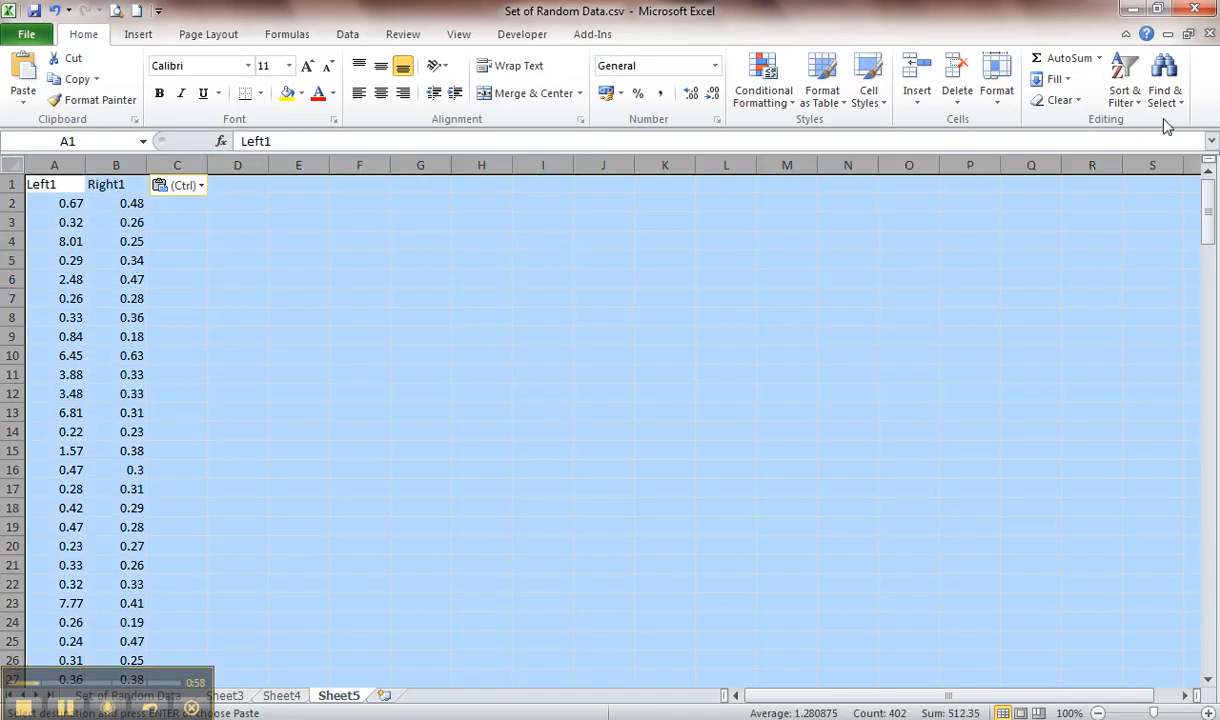
{"action": "left_click", "coordinate": [1124, 88]}
{"action": "left_click", "coordinate": [1040, 165]}
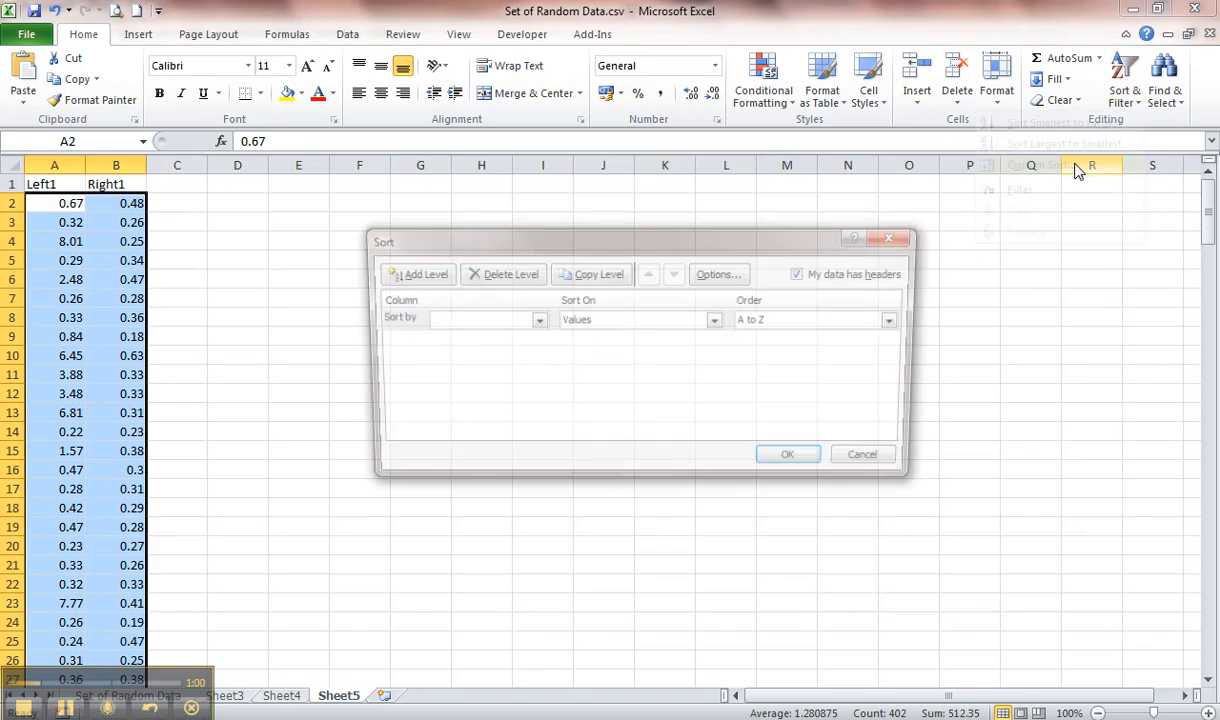
{"action": "left_click", "coordinate": [535, 321]}
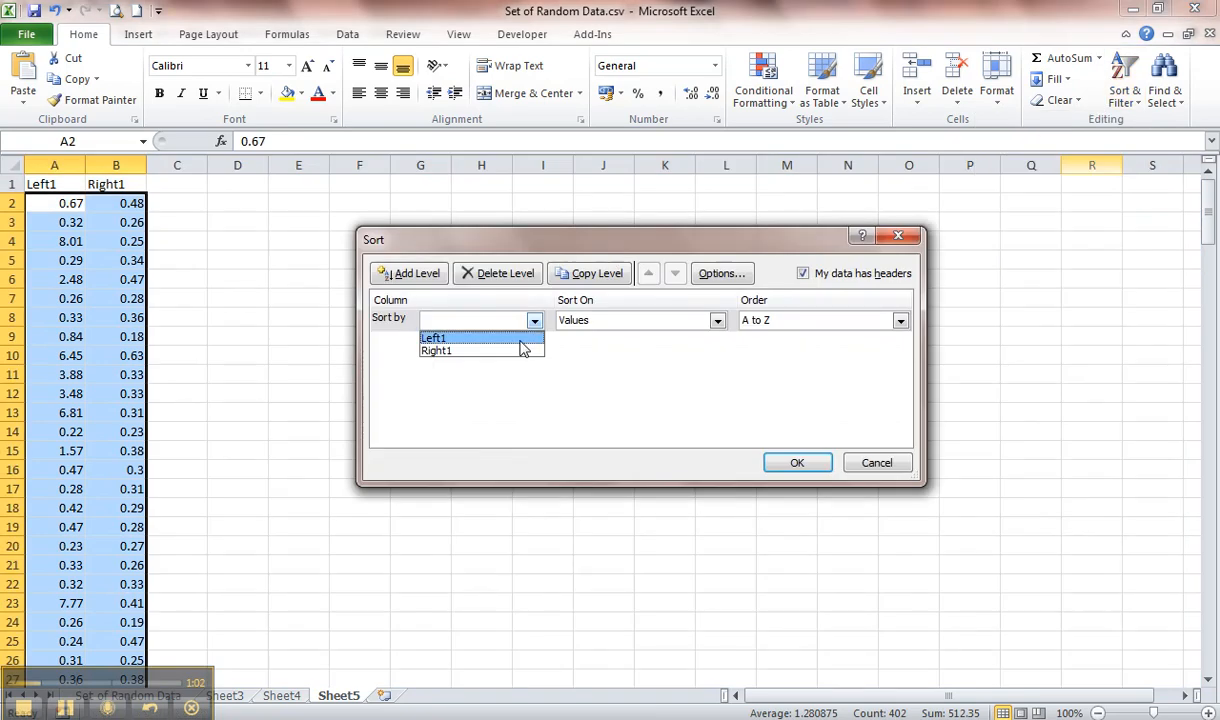
{"action": "left_click", "coordinate": [505, 338]}
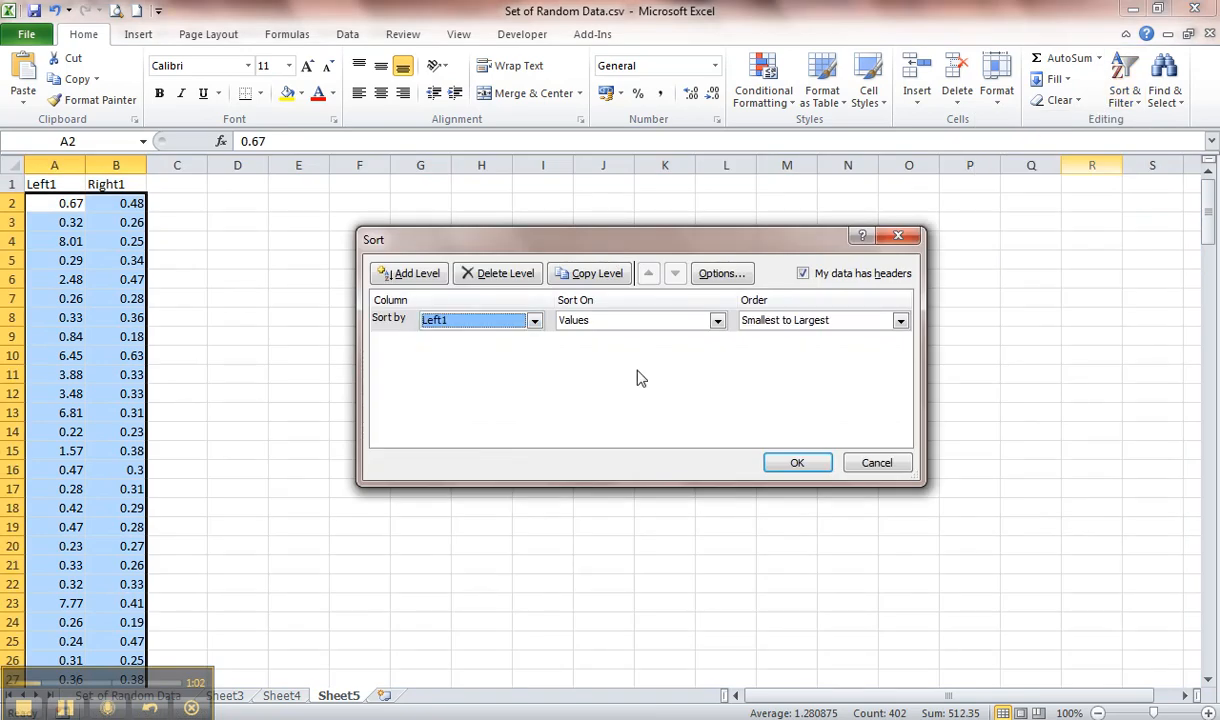
{"action": "left_click", "coordinate": [797, 463]}
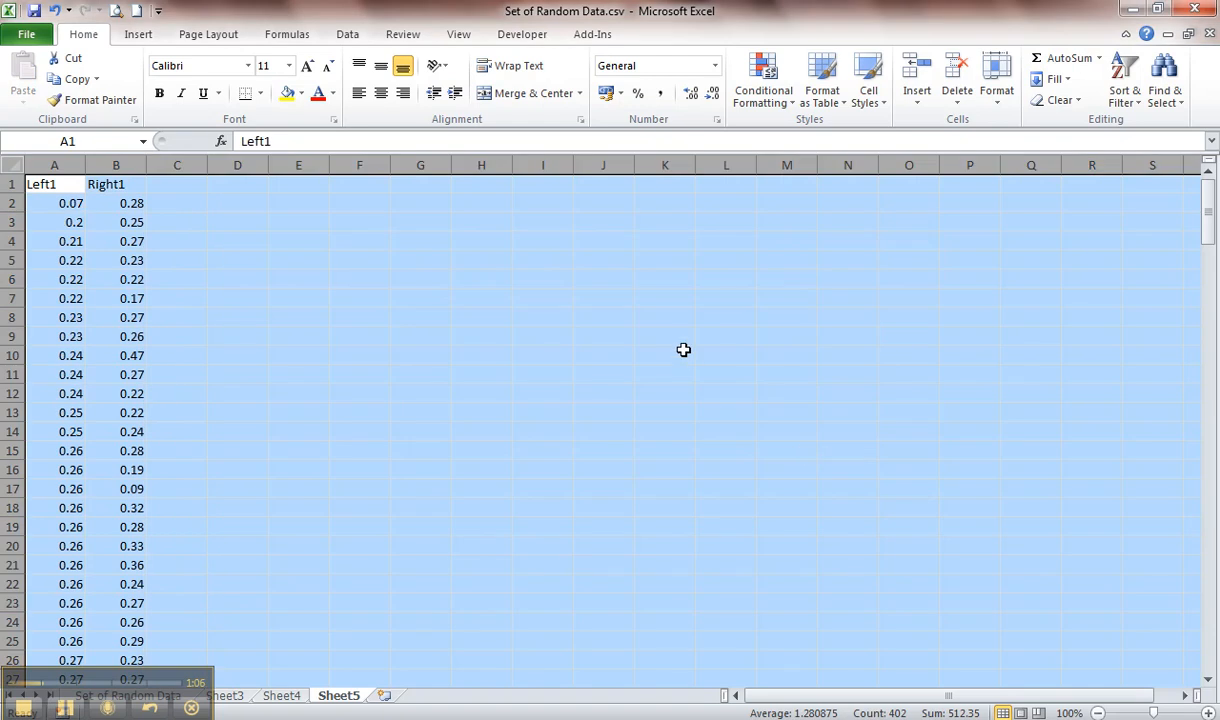
Step: Examine the longest Left1 reaction times at the end of the sorted list and highlight rows 190 to 201
{"action": "left_click", "coordinate": [683, 352]}
{"action": "scroll", "coordinate": [313, 278], "scroll_direction": "down", "scroll_amount": 6}
{"action": "scroll", "coordinate": [313, 278], "scroll_direction": "down", "scroll_amount": 20}
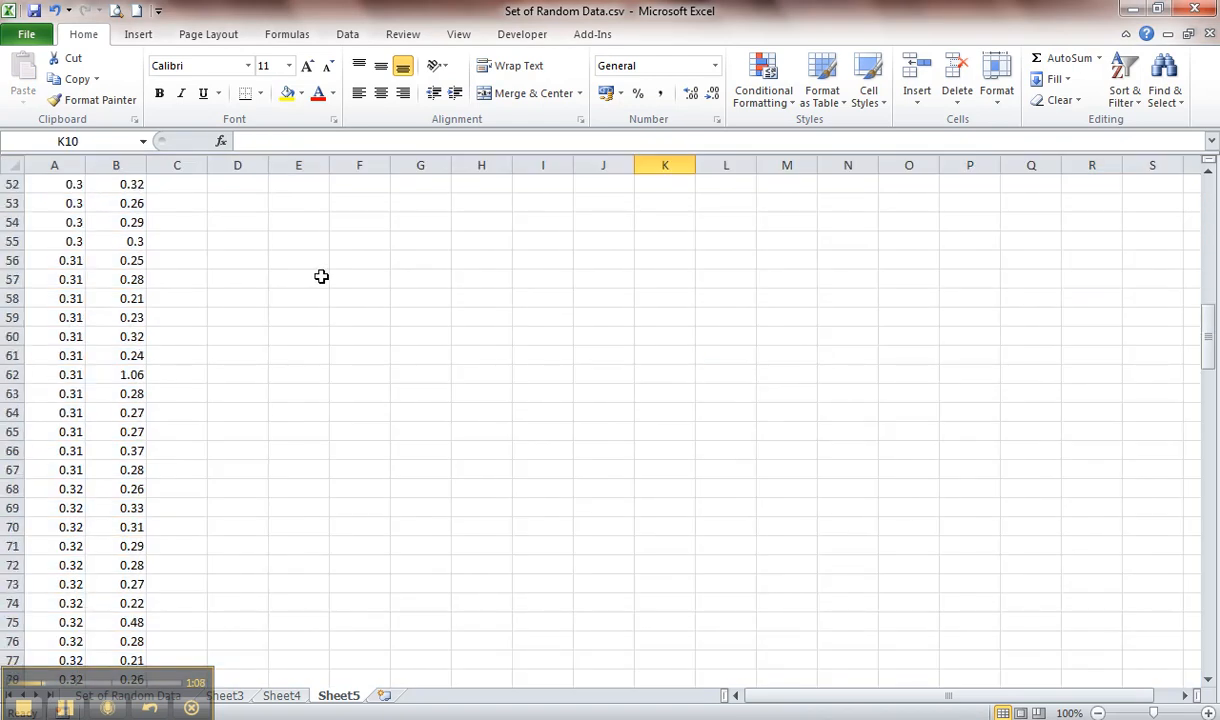
{"action": "scroll", "coordinate": [321, 276], "scroll_direction": "down", "scroll_amount": 20}
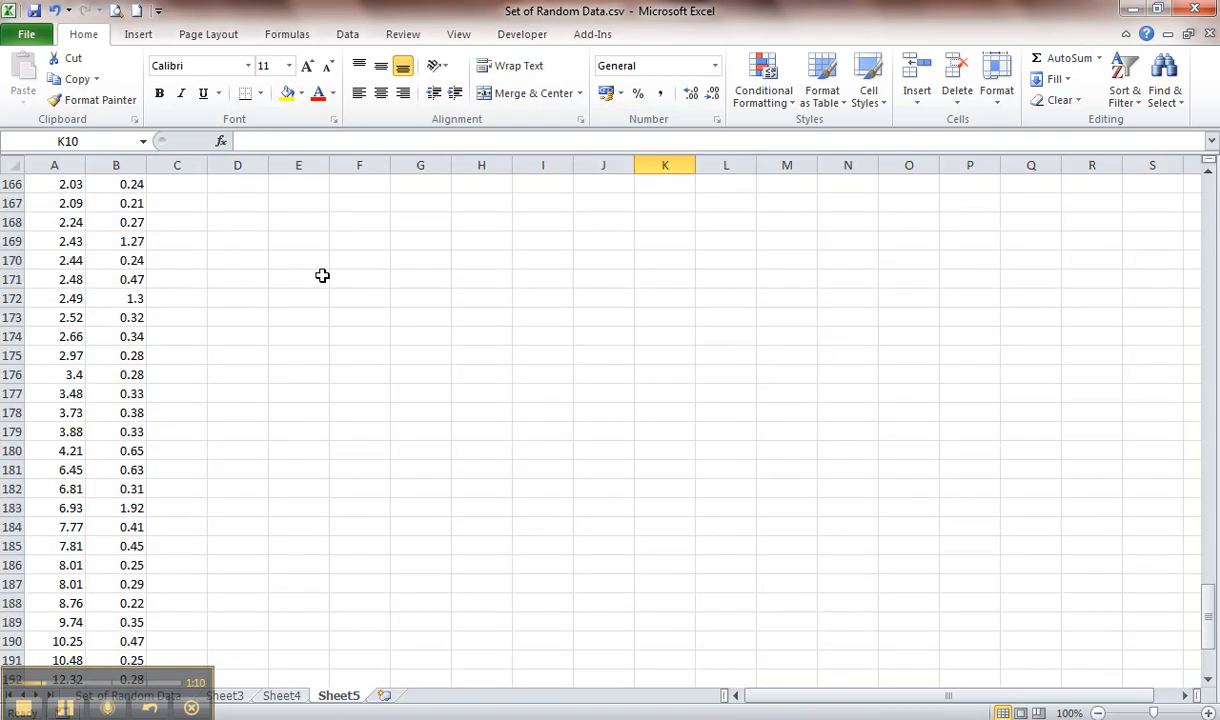
{"action": "scroll", "coordinate": [322, 275], "scroll_direction": "up", "scroll_amount": 2}
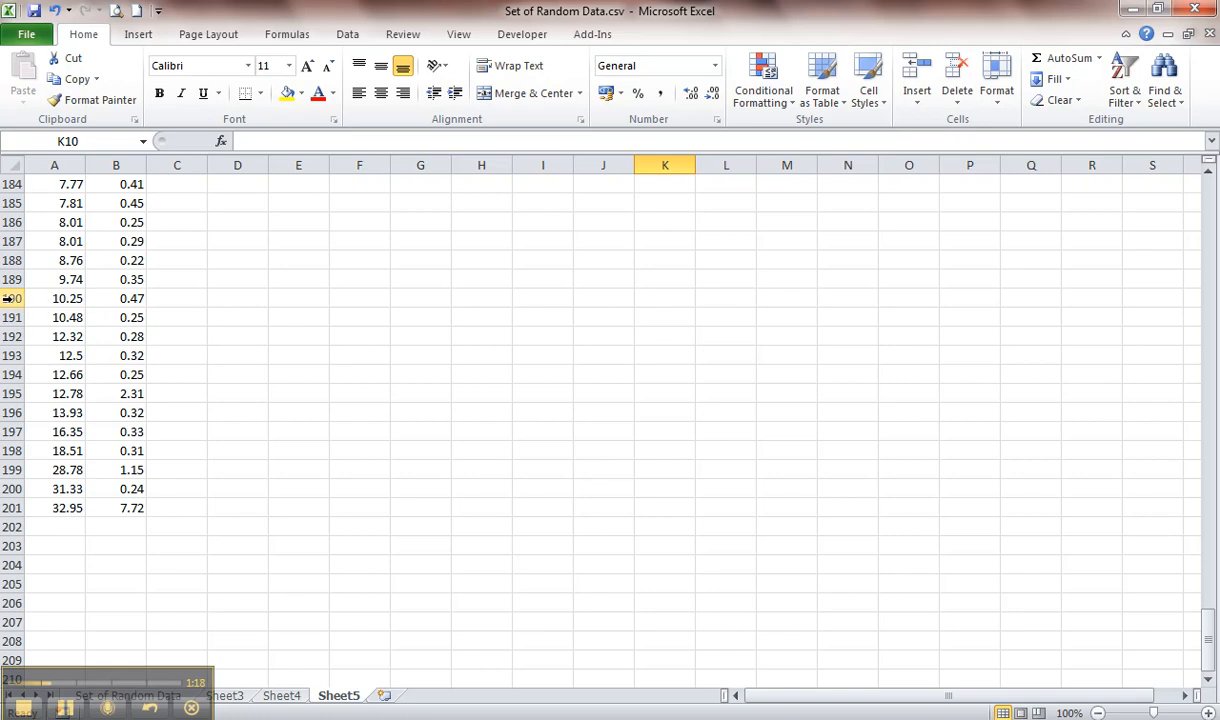
{"action": "left_click_drag", "start_coordinate": [10, 298], "coordinate": [22, 505]}
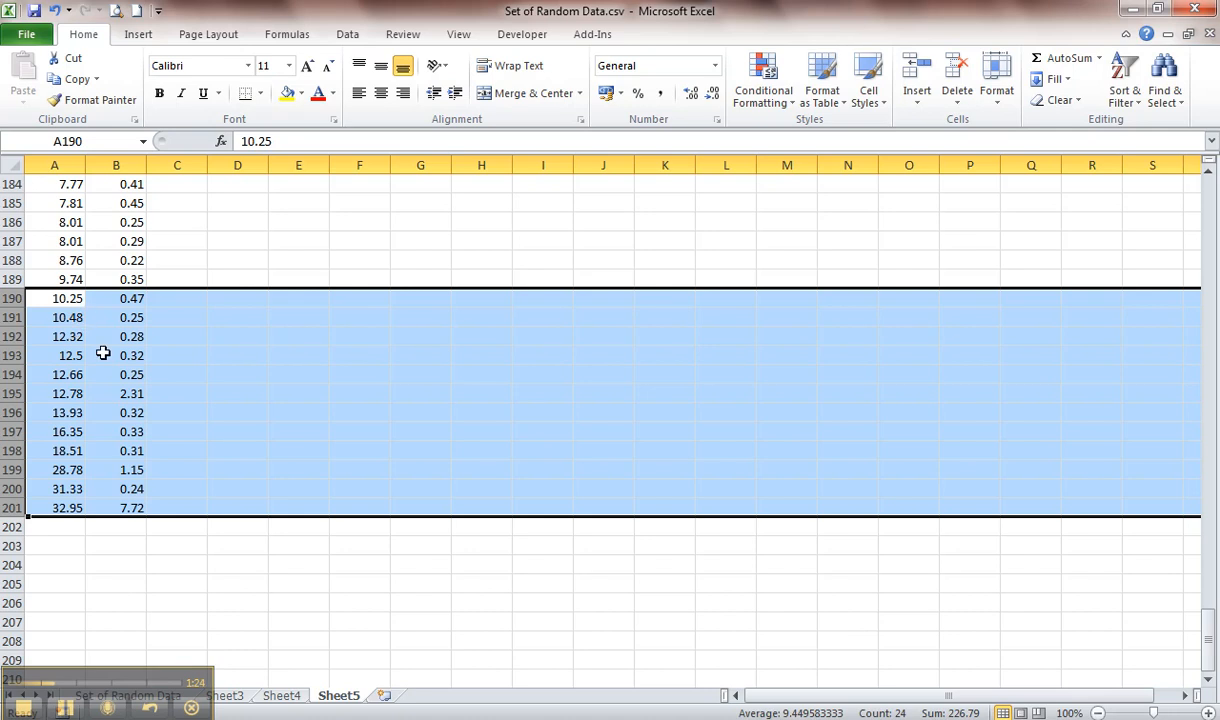
Step: Review the Left1 and Right1 times in the rows above the highlighted ones and return to the start of the list
{"action": "scroll", "coordinate": [98, 355], "scroll_direction": "up", "scroll_amount": 9}
{"action": "scroll", "coordinate": [98, 357], "scroll_direction": "up", "scroll_amount": 10}
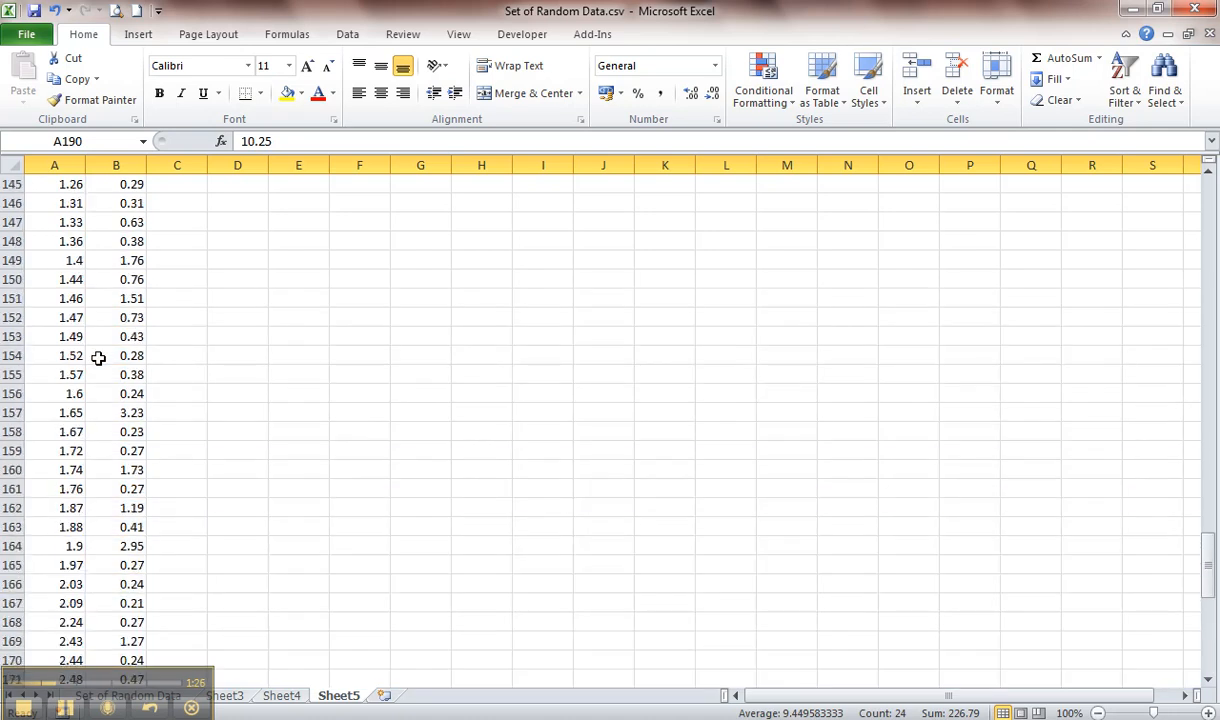
{"action": "scroll", "coordinate": [98, 357], "scroll_direction": "down", "scroll_amount": 2}
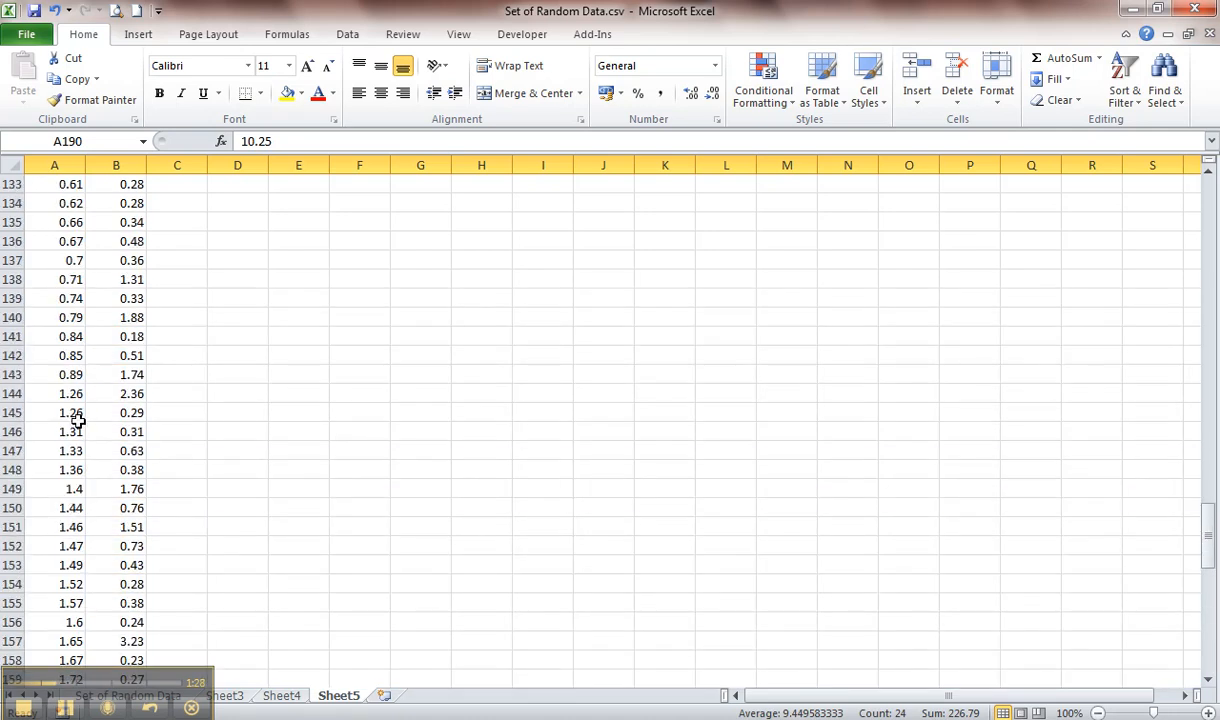
{"action": "scroll", "coordinate": [124, 412], "scroll_direction": "down", "scroll_amount": 11}
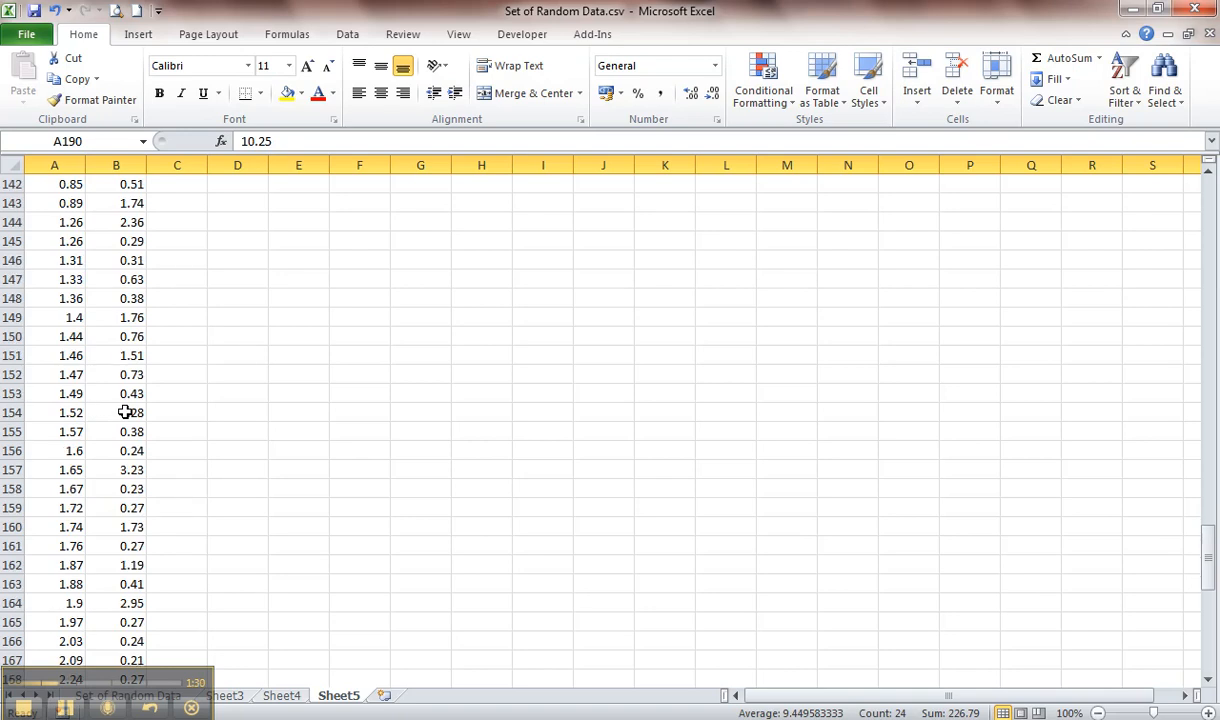
{"action": "scroll", "coordinate": [124, 412], "scroll_direction": "down", "scroll_amount": 5}
{"action": "scroll", "coordinate": [124, 412], "scroll_direction": "up", "scroll_amount": 10}
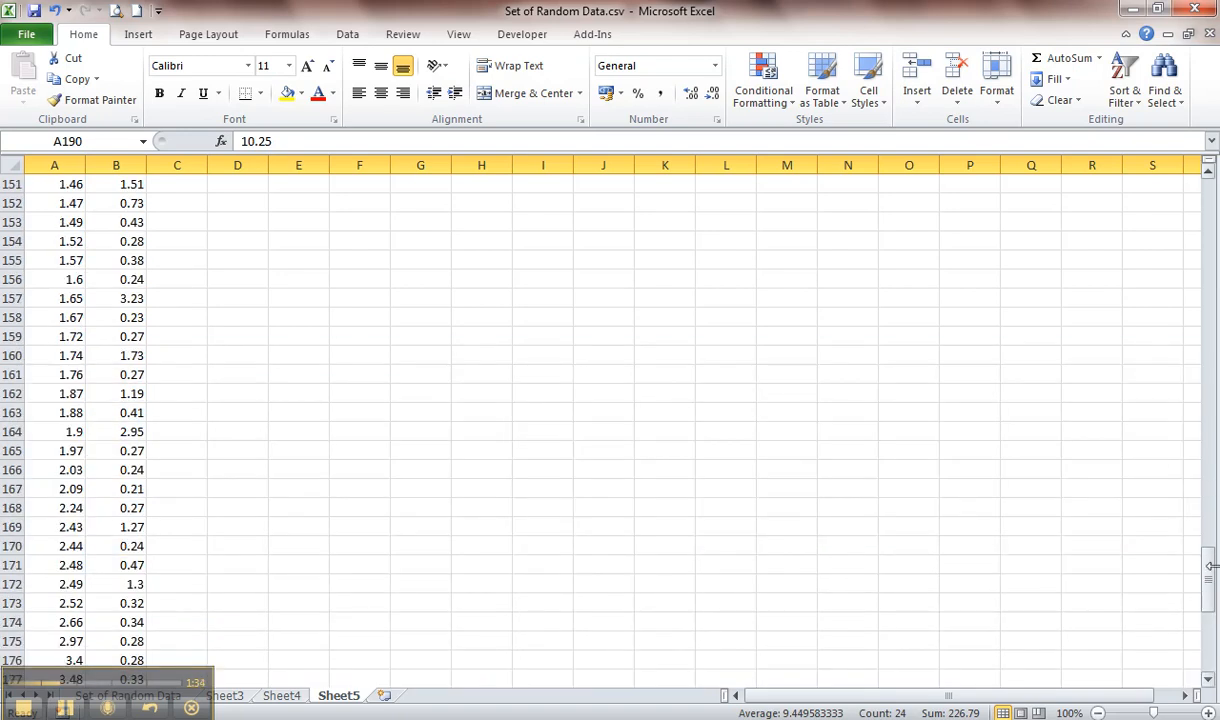
{"action": "left_click_drag", "start_coordinate": [1211, 566], "coordinate": [1140, 190]}
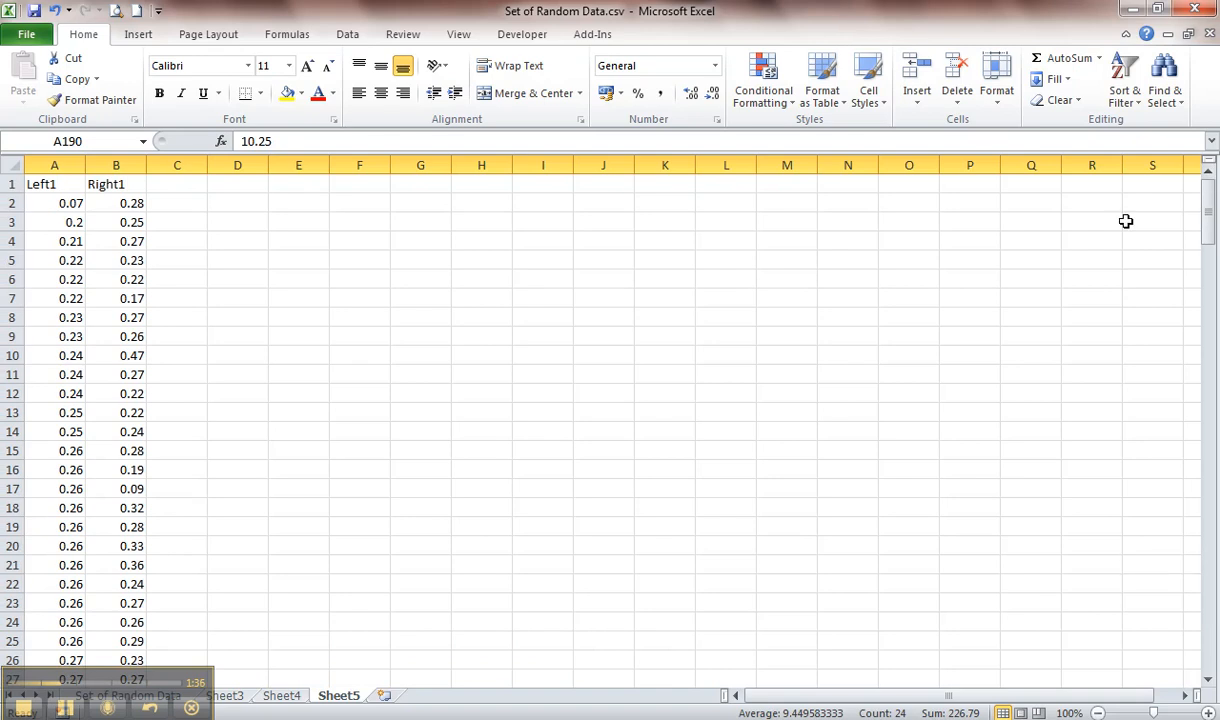
{"action": "left_click_drag", "start_coordinate": [1031, 298], "coordinate": [565, 302]}
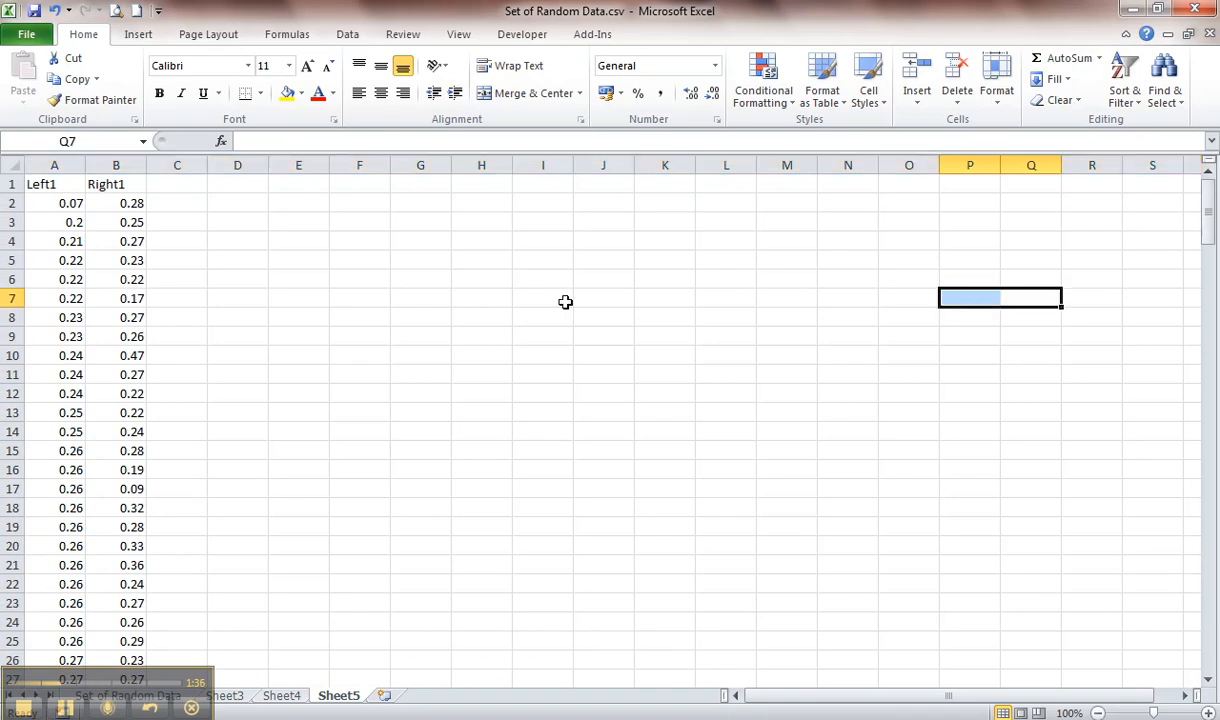
Step: Copy the sorted Left1 and Right1 data, A1:B201, into a new XY data set on the Autograph graph page
{"action": "left_click", "coordinate": [63, 162]}
{"action": "left_click_drag", "start_coordinate": [63, 162], "coordinate": [124, 568]}
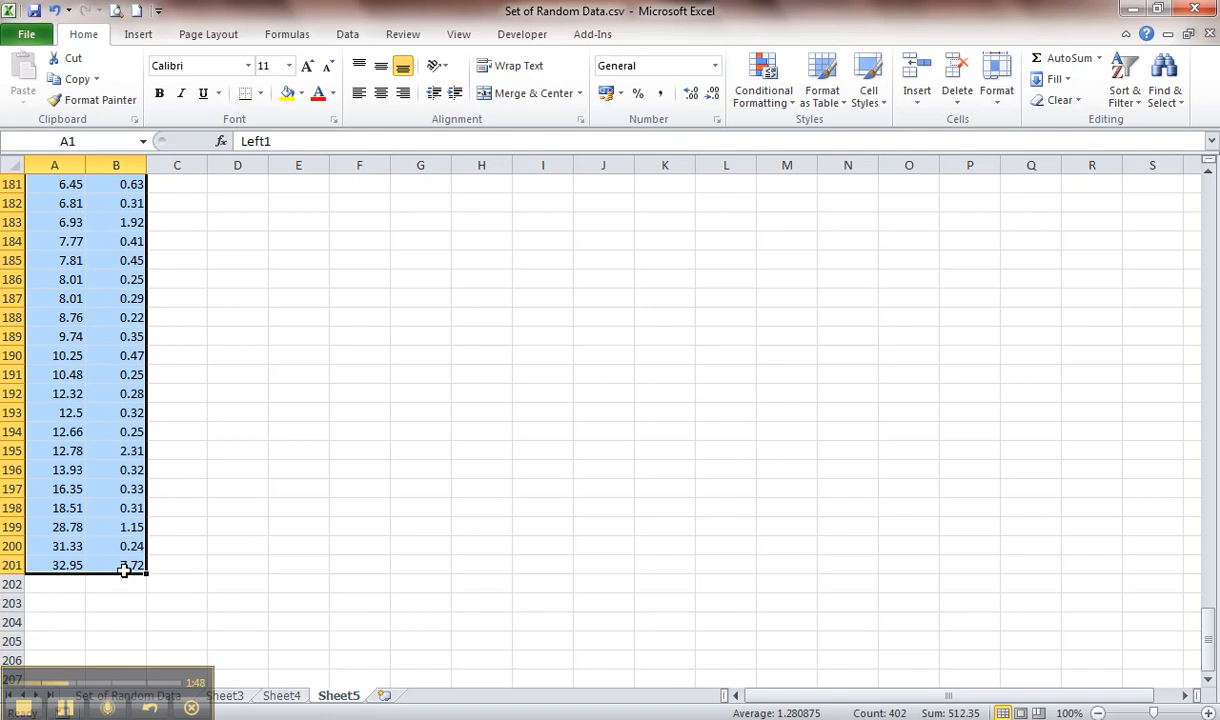
{"action": "key", "text": "ctrl+c"}
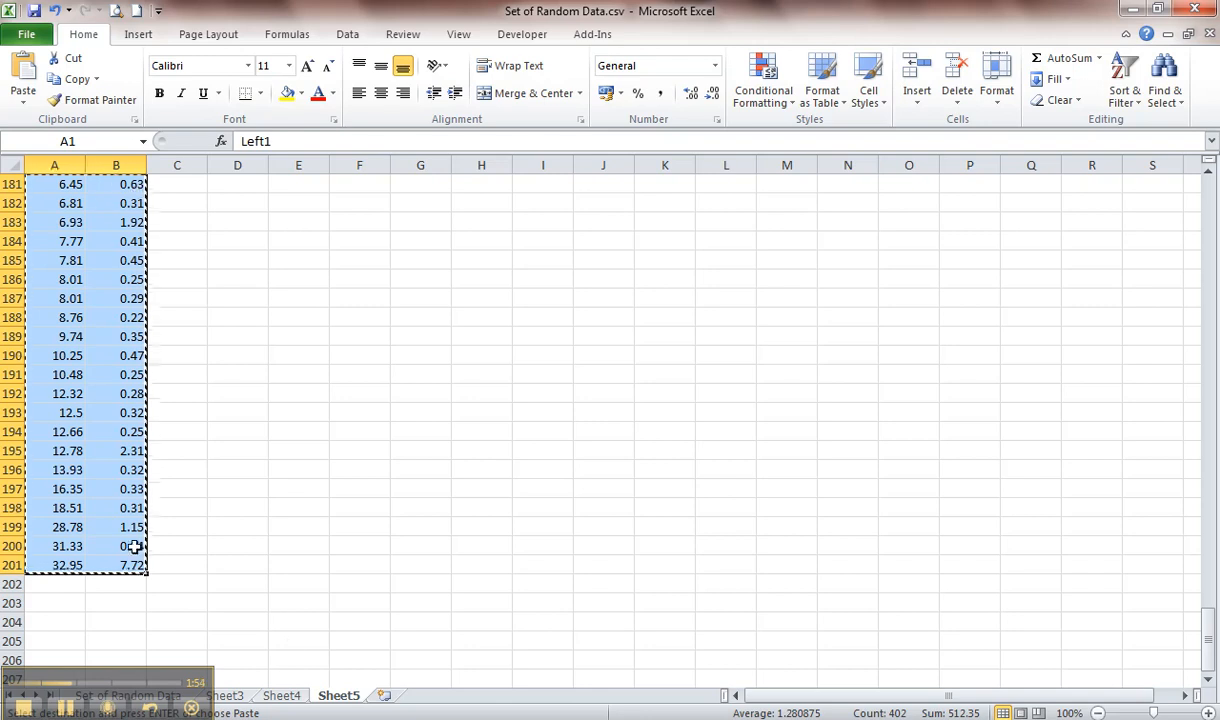
{"action": "key", "text": "alt+Tab"}
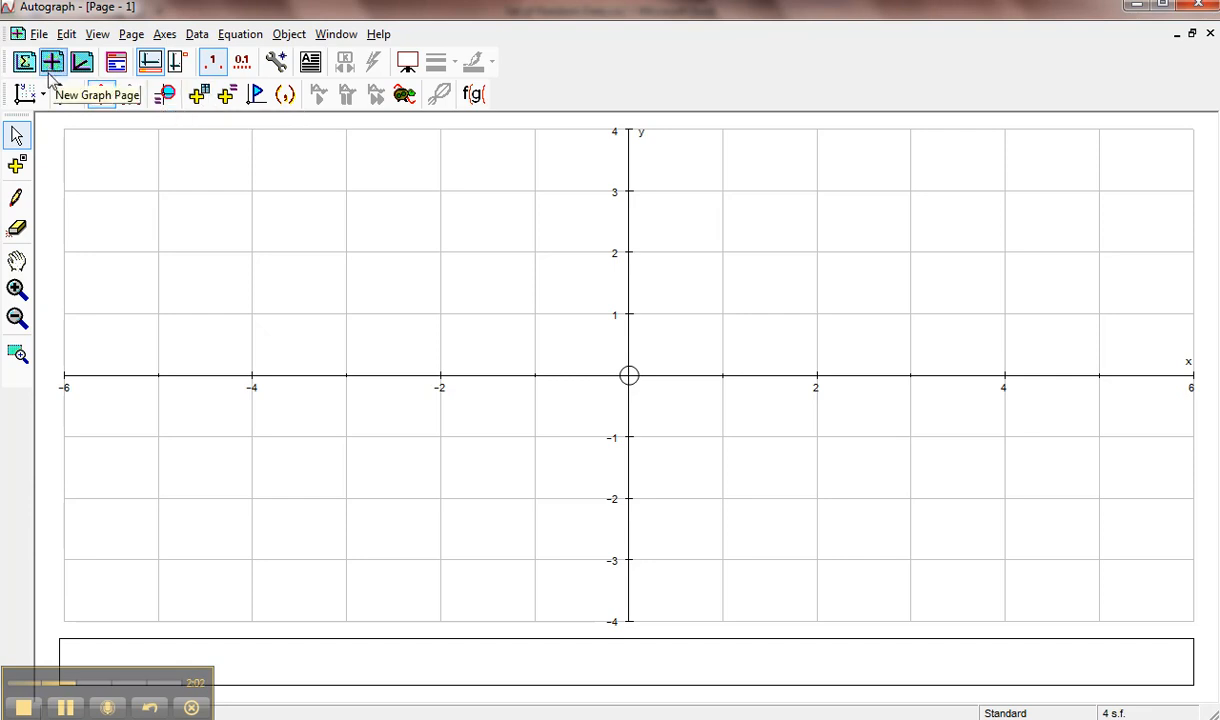
{"action": "left_click", "coordinate": [198, 94]}
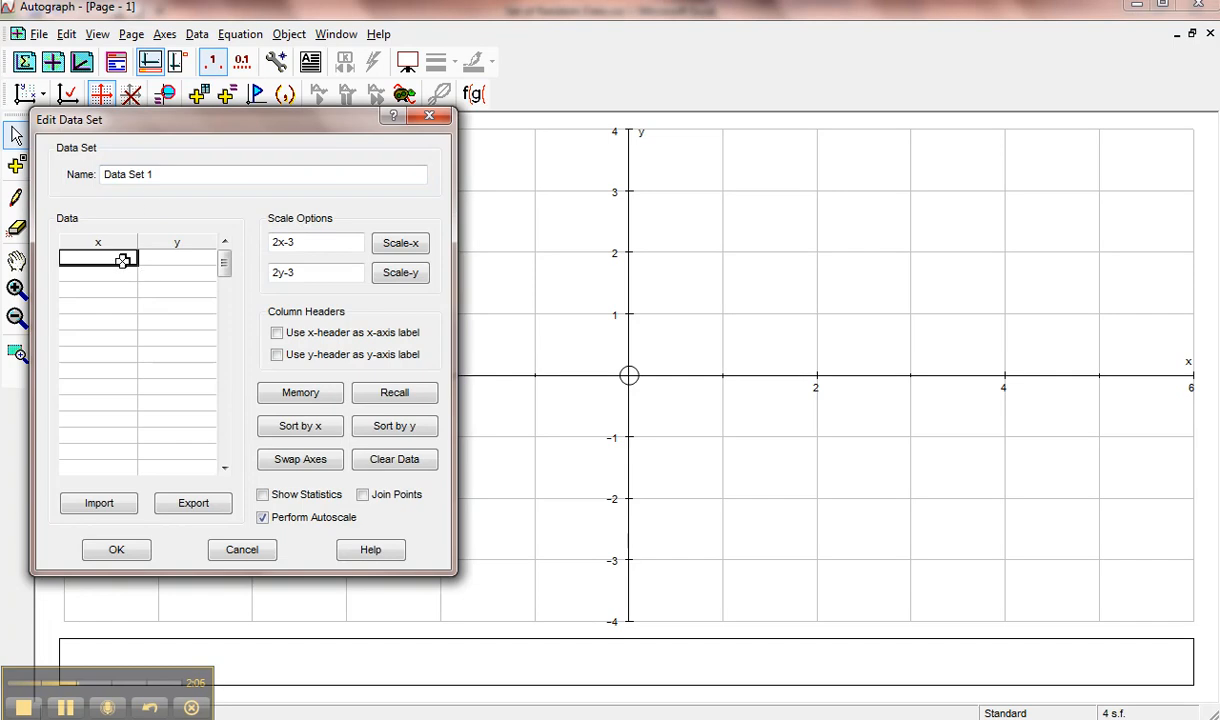
{"action": "key", "text": "ctrl+v"}
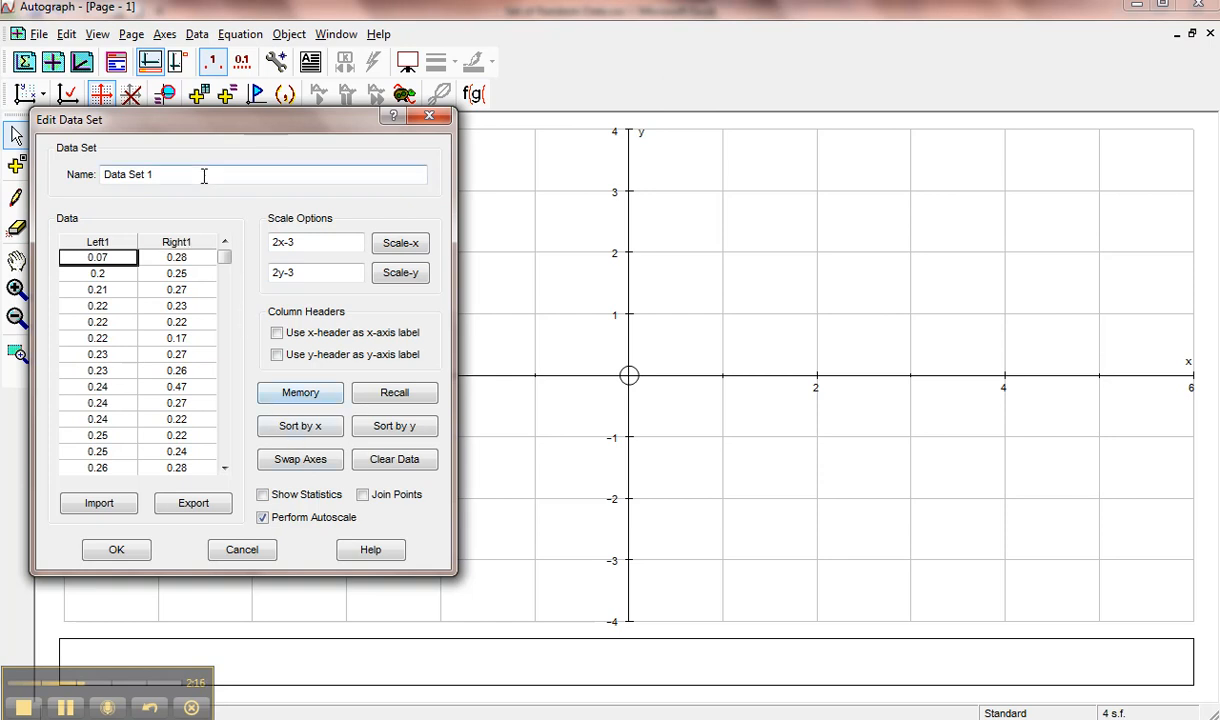
Step: Name the data set "Reaction Times Left and Right" and plot it as a scatter diagram with autoscale
{"action": "left_click_drag", "start_coordinate": [204, 174], "coordinate": [51, 175]}
{"action": "type", "text": "Rea"}
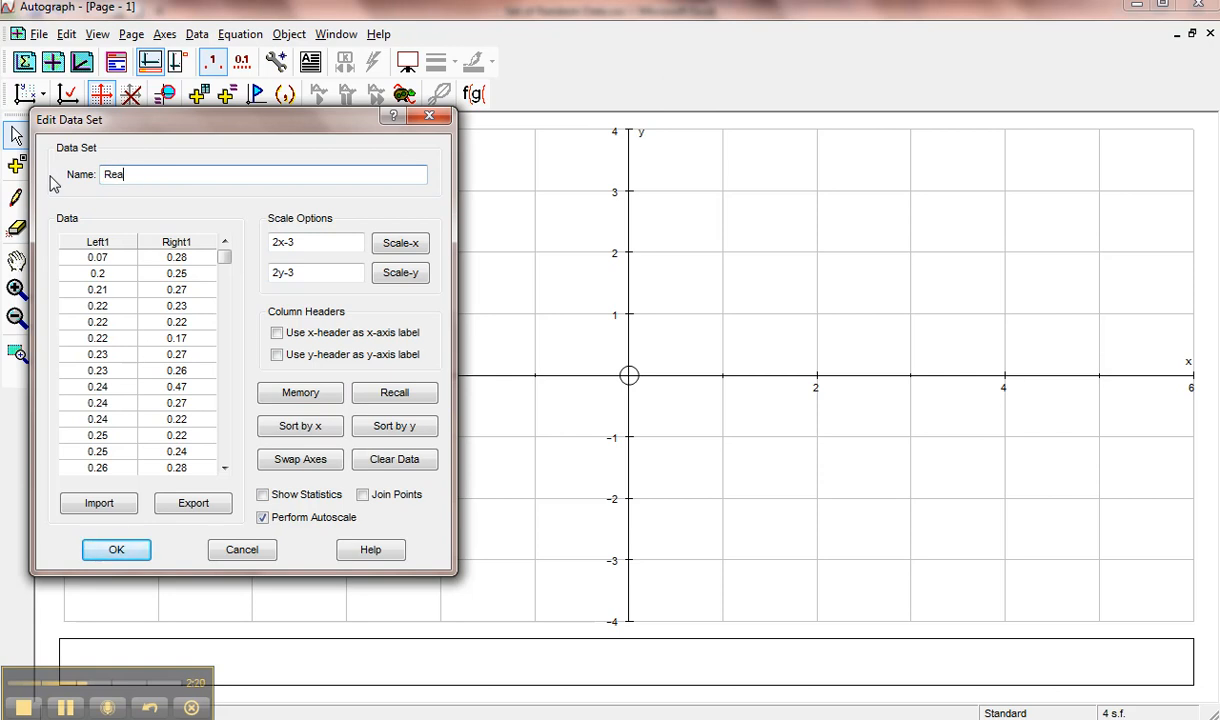
{"action": "type", "text": "ction Times Left and Right"}
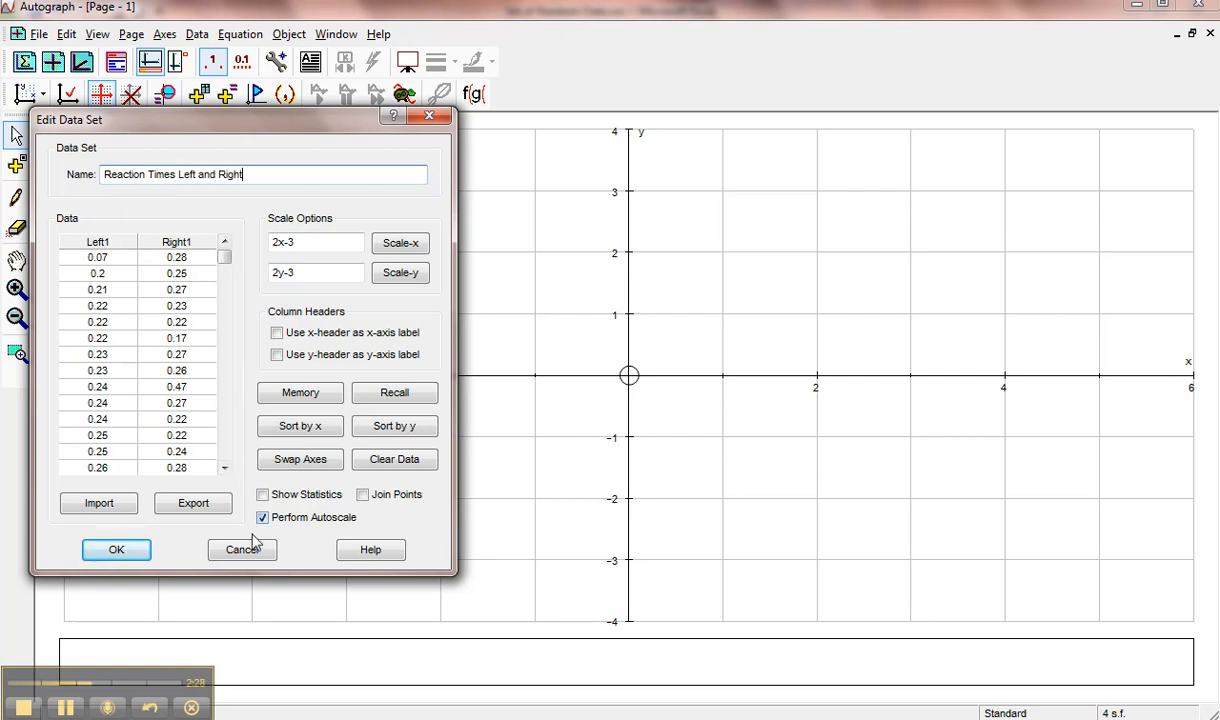
{"action": "left_click", "coordinate": [116, 550]}
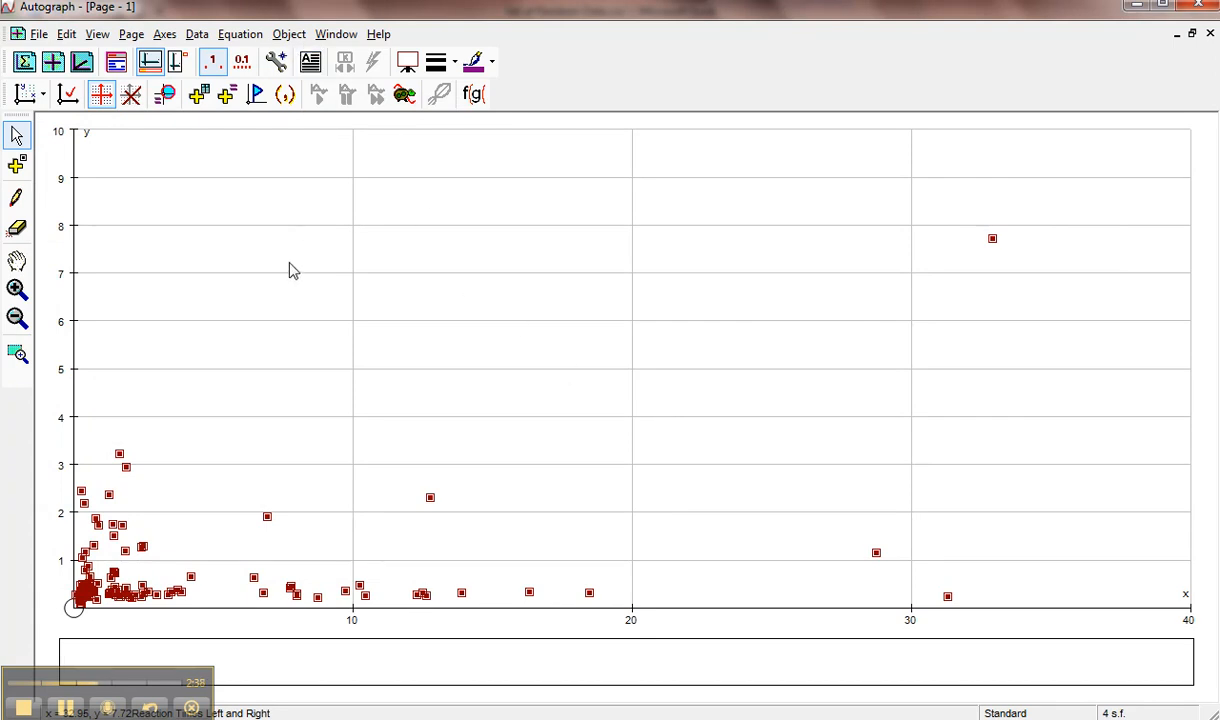
Step: Select the plotted reaction-time data set and add a line of best fit to it
{"action": "left_click", "coordinate": [224, 418]}
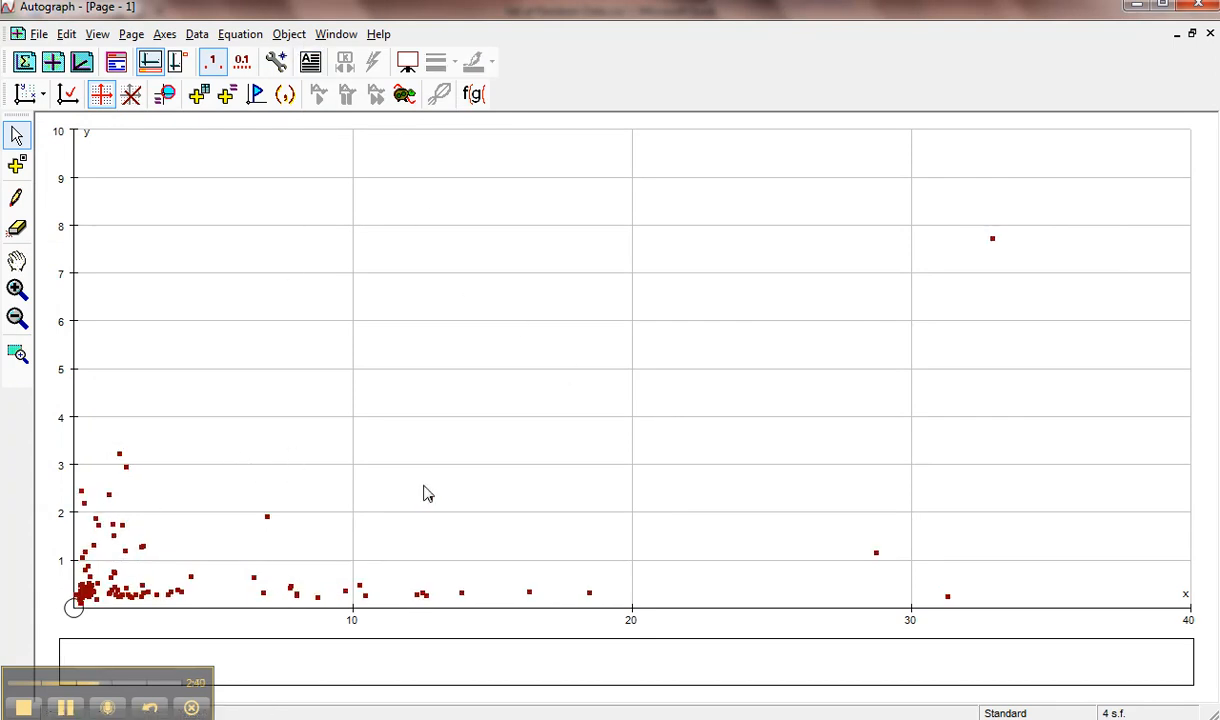
{"action": "left_click", "coordinate": [432, 499]}
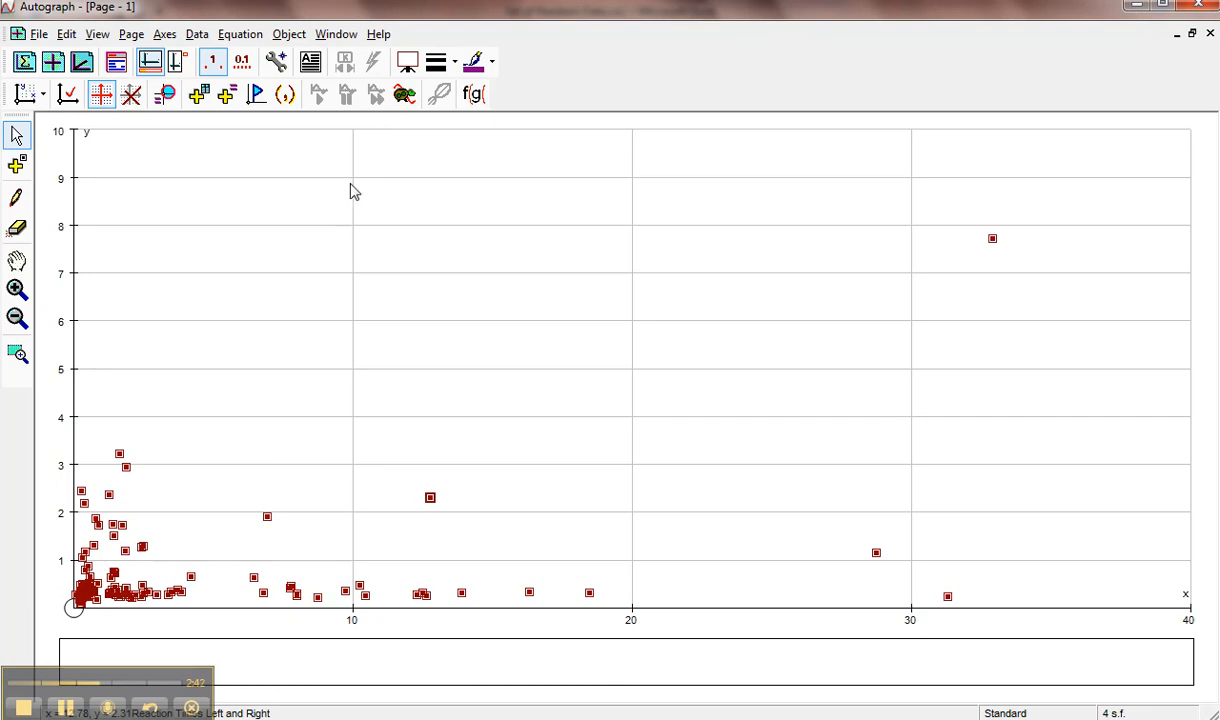
{"action": "left_click", "coordinate": [300, 38]}
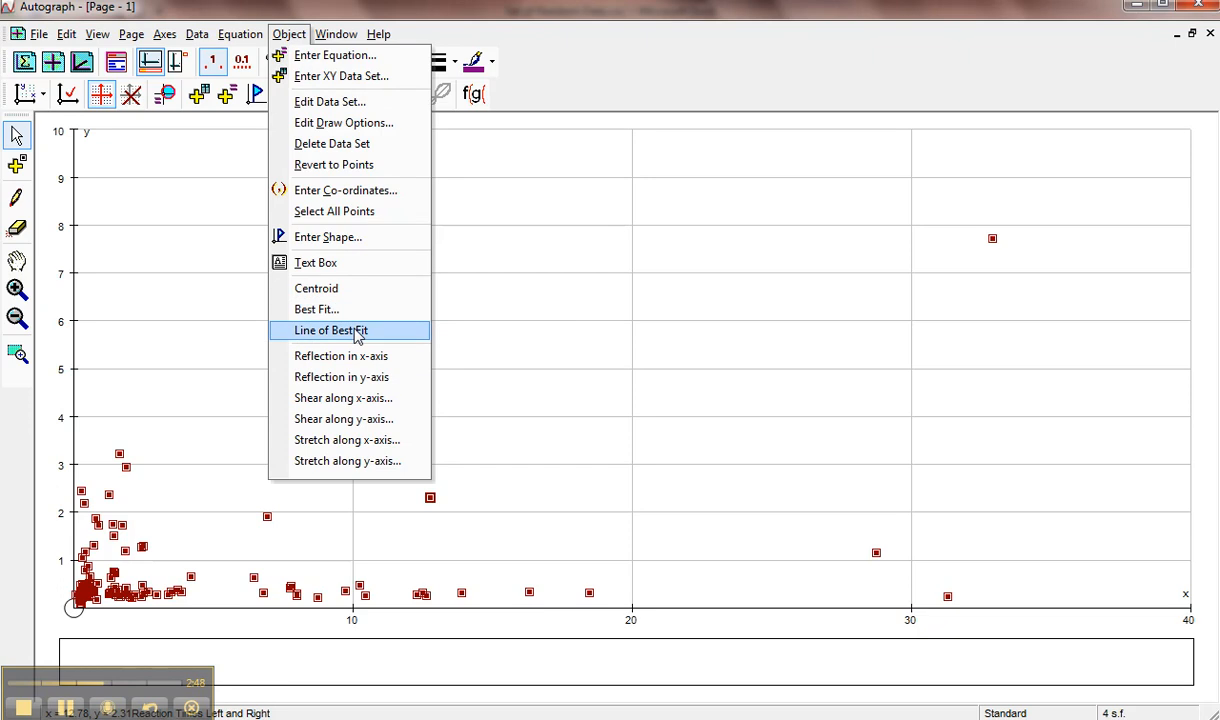
{"action": "left_click", "coordinate": [357, 333]}
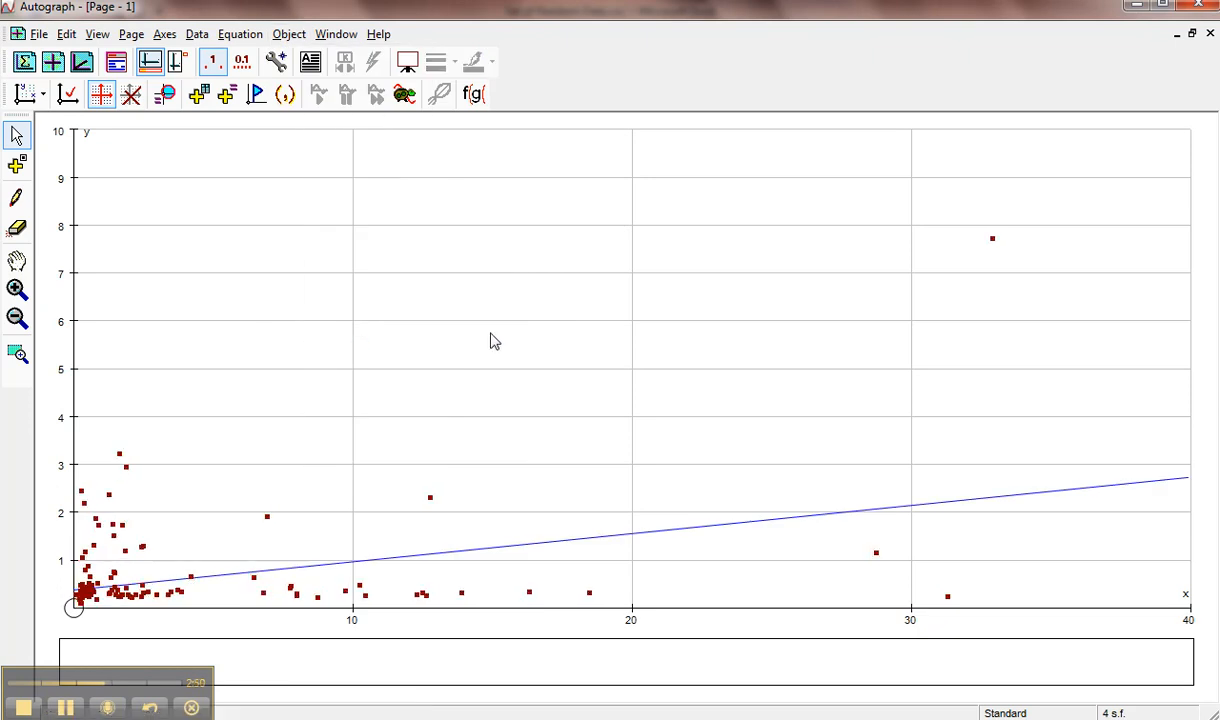
Step: Select the line of best fit to read its equation, and clear the selection
{"action": "left_click", "coordinate": [777, 521]}
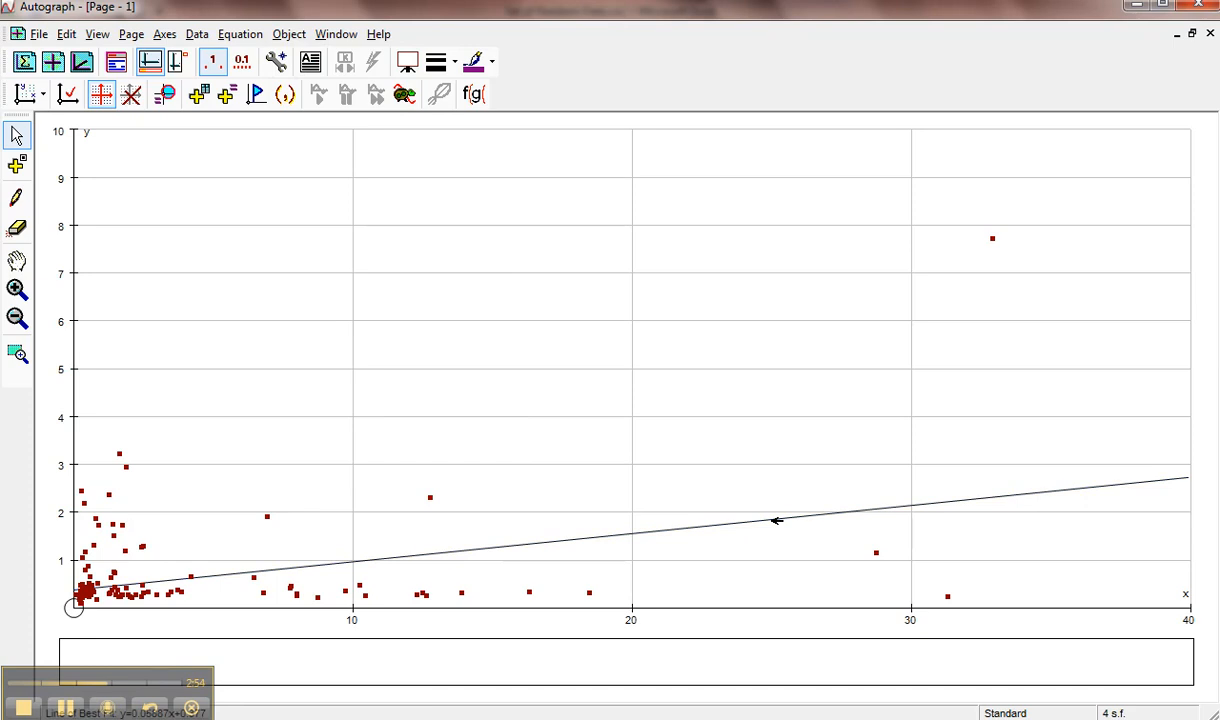
{"action": "left_click_drag", "start_coordinate": [157, 682], "coordinate": [884, 672]}
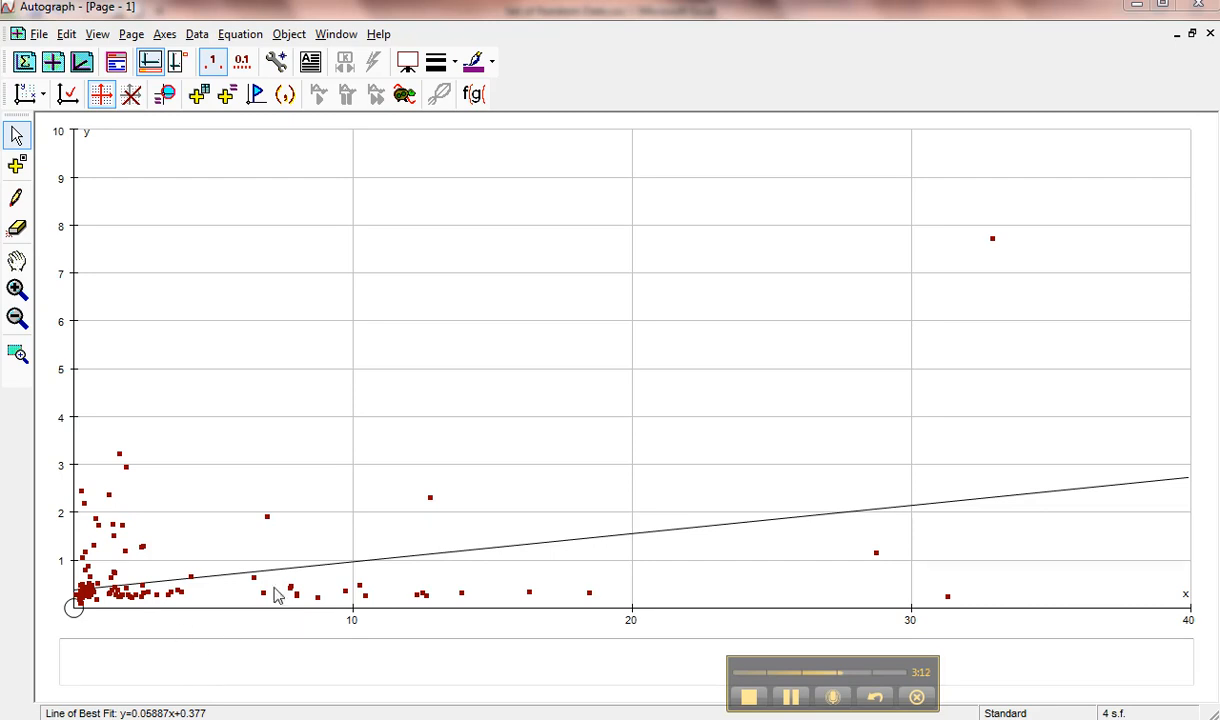
{"action": "left_click", "coordinate": [312, 396]}
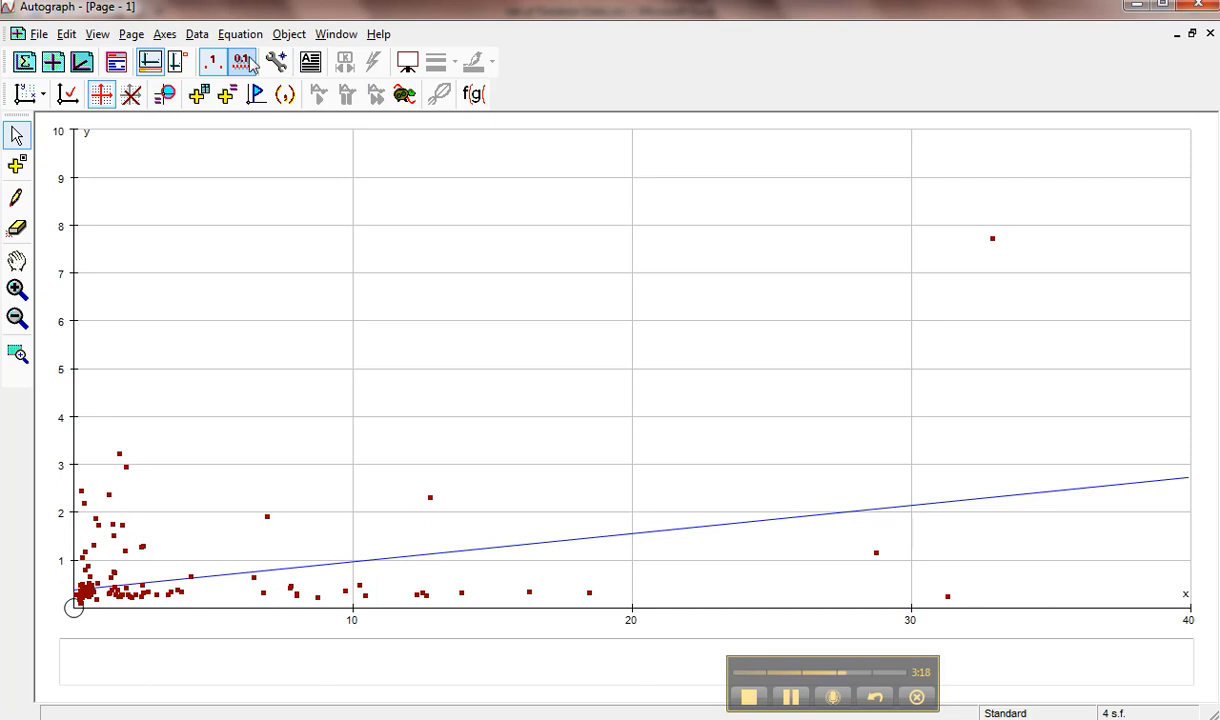
Step: View the line of best fit equation in the Results Box, highlight it, and close the box
{"action": "left_click", "coordinate": [116, 63]}
{"action": "left_click_drag", "start_coordinate": [150, 22], "coordinate": [648, 169]}
{"action": "left_click_drag", "start_coordinate": [716, 188], "coordinate": [508, 233]}
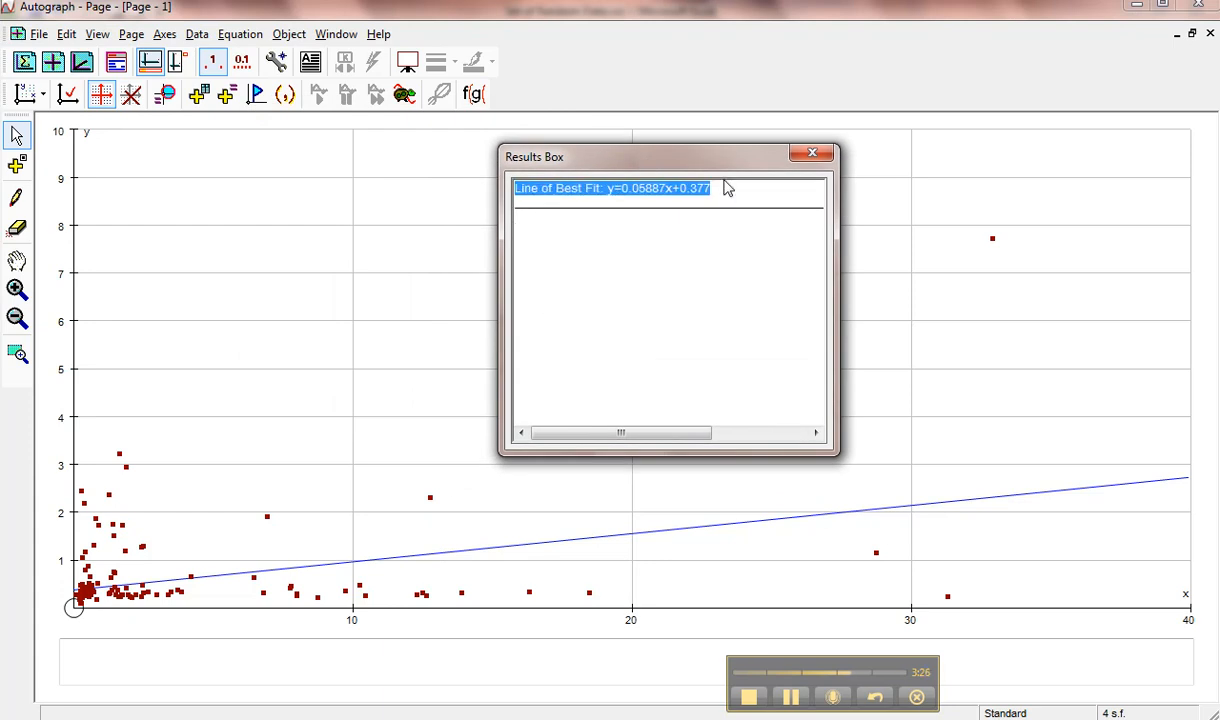
{"action": "left_click", "coordinate": [814, 155]}
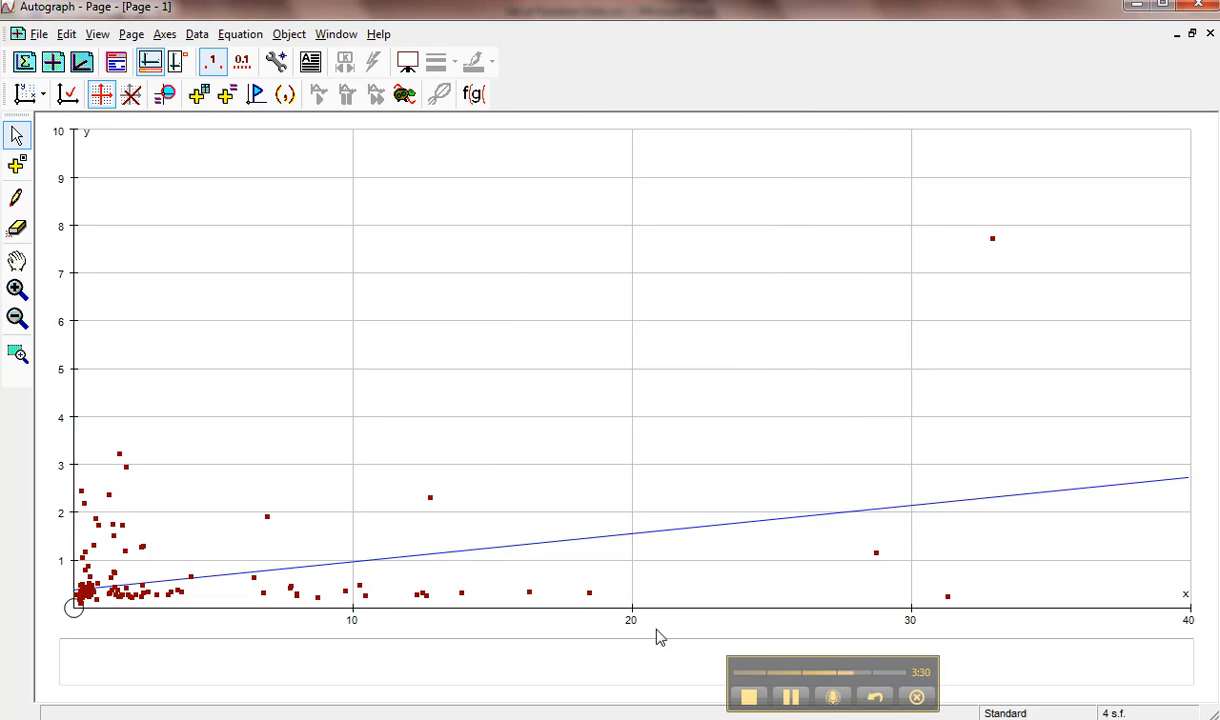